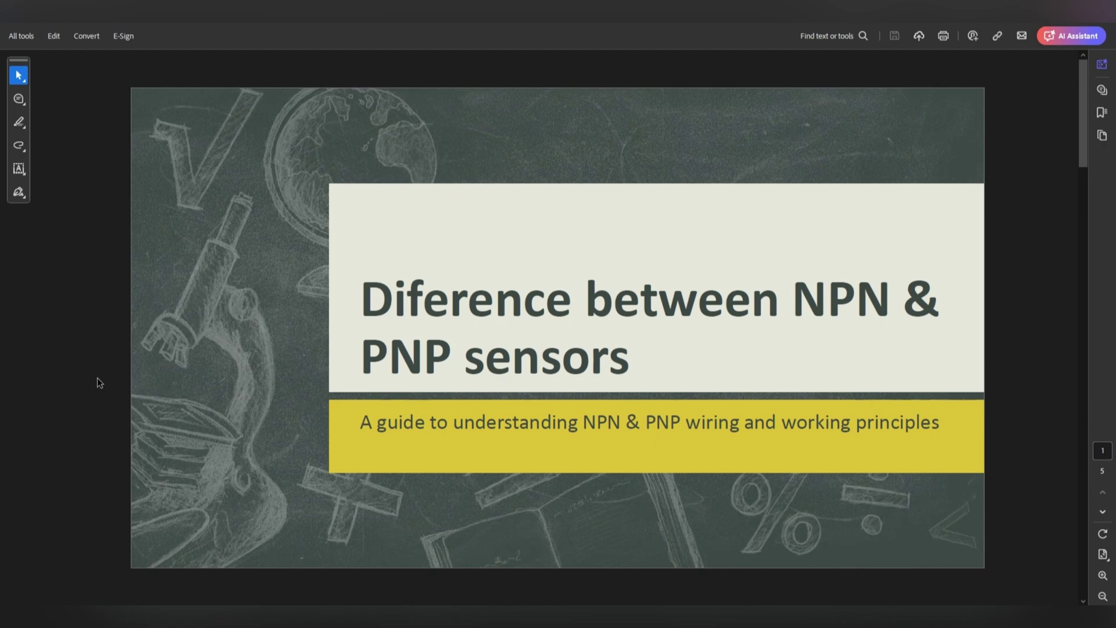
# - Page through the presentation slides on NPN and PNP sensors, including the sinking and sourcing connection diagrams
pyautogui.scroll(-1, 97, 378)
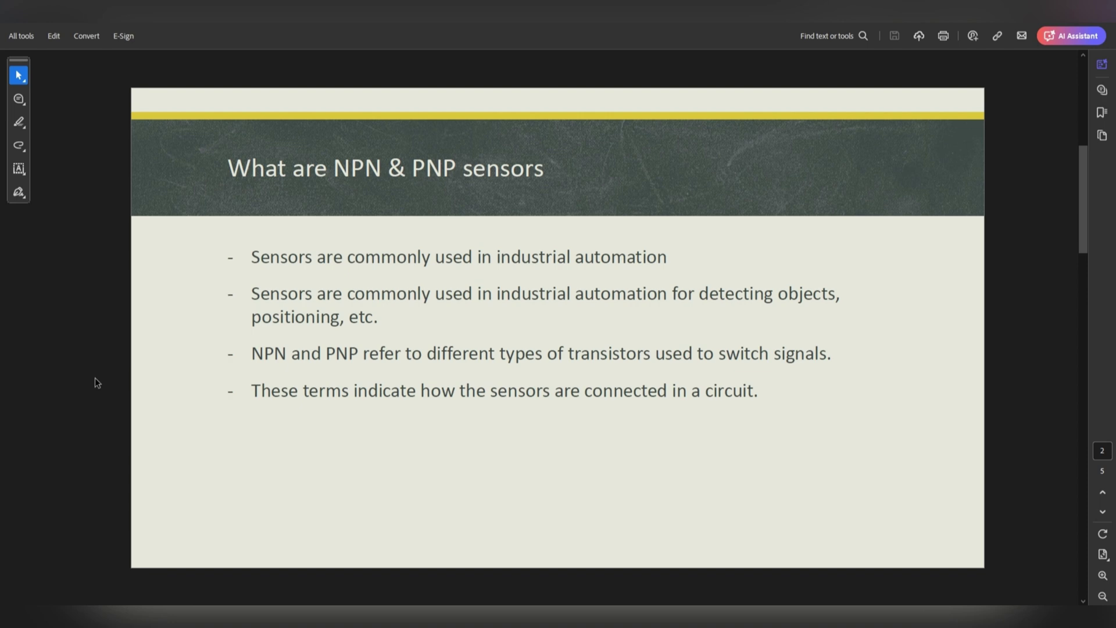
pyautogui.press('Right')
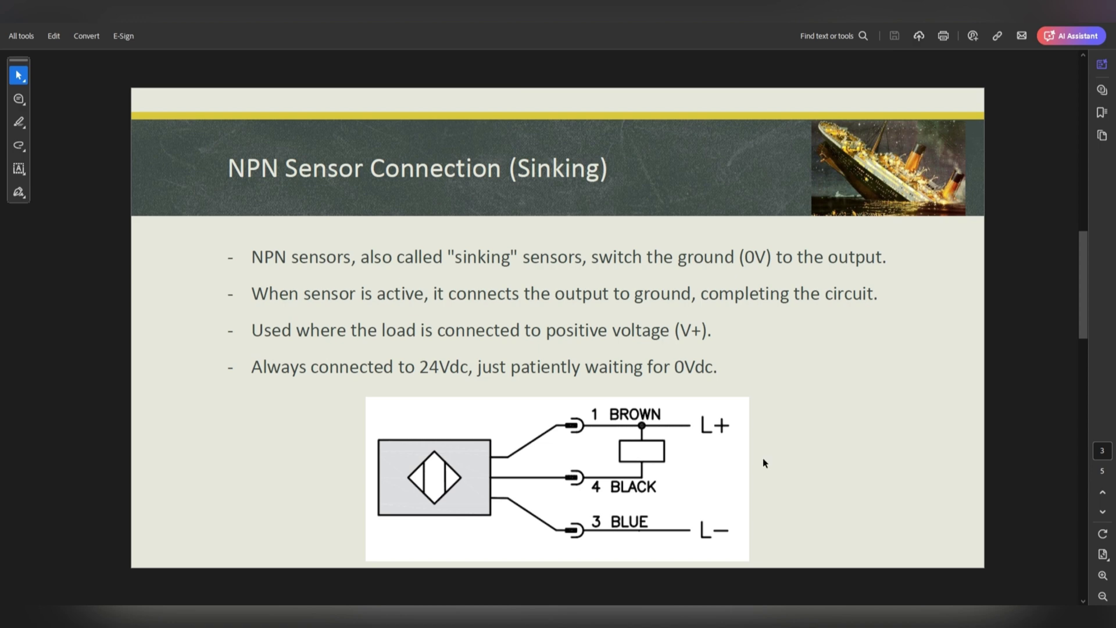
pyautogui.scroll(-1, 764, 463)
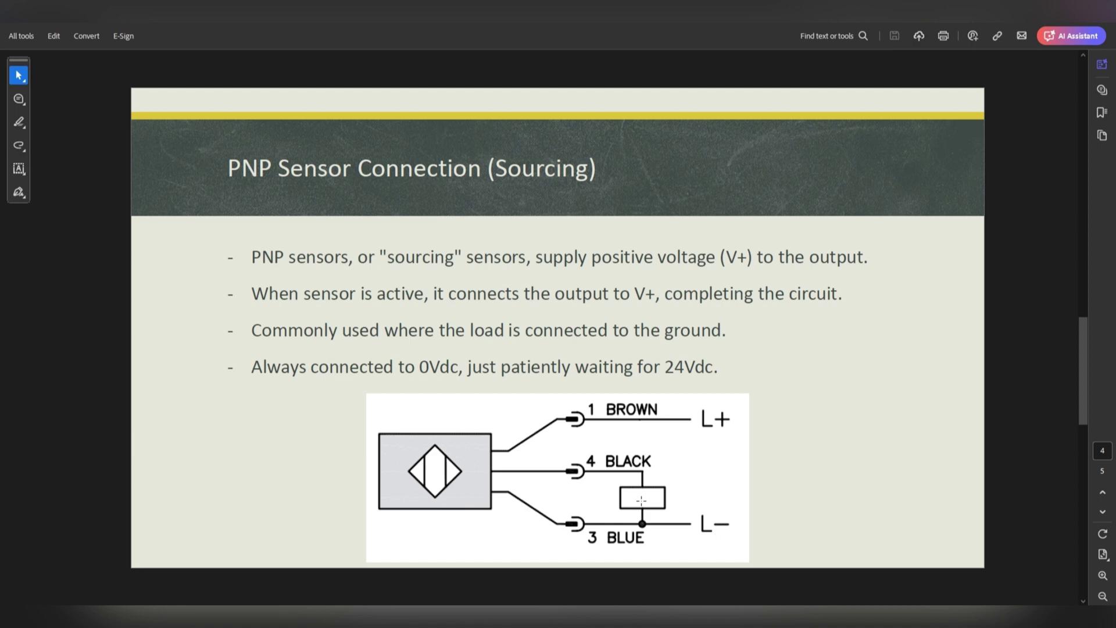
pyautogui.scroll(-2, 641, 500)
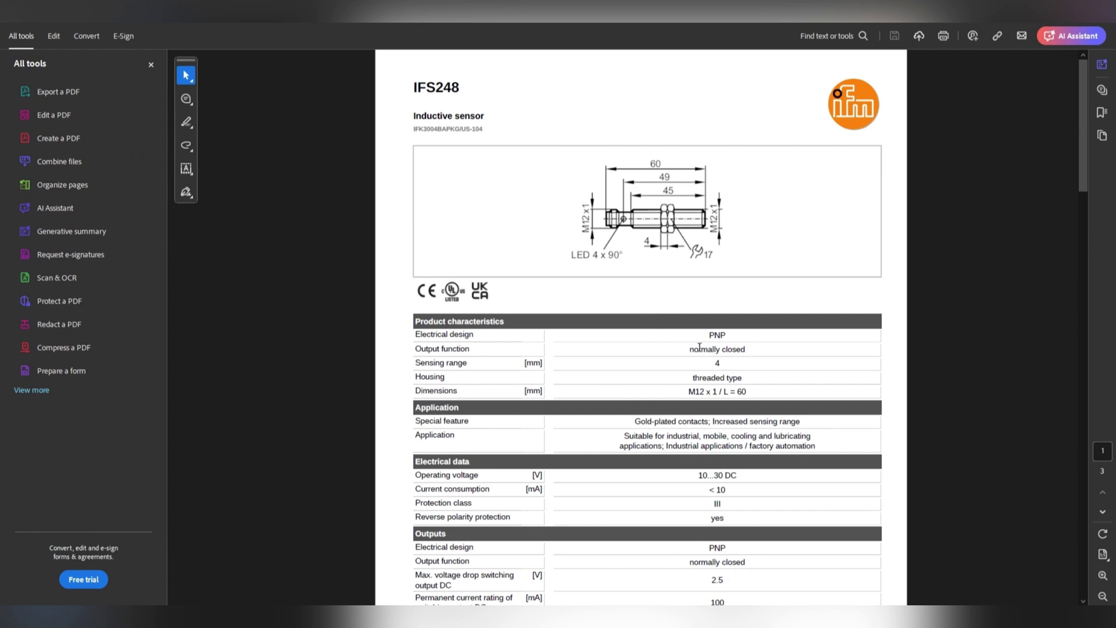
# - Examine the IFS248 inductive sensor datasheet, highlighting its electrical design value and viewing the connection diagram on the last page
pyautogui.moveTo(733, 334); pyautogui.dragTo(705, 338)
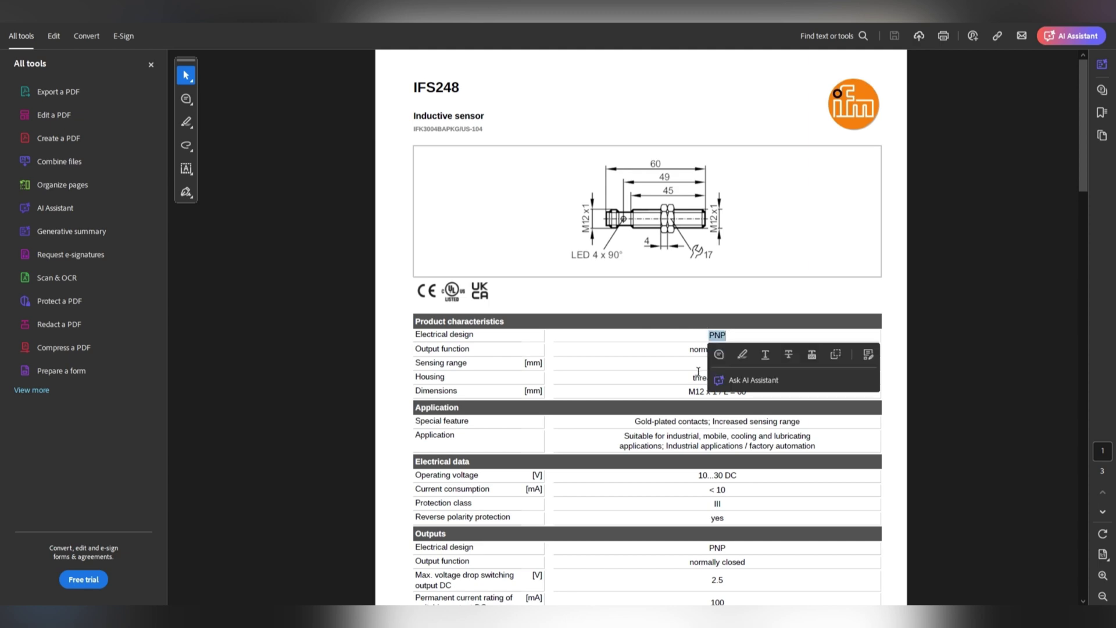
pyautogui.scroll(-20, 637, 415)
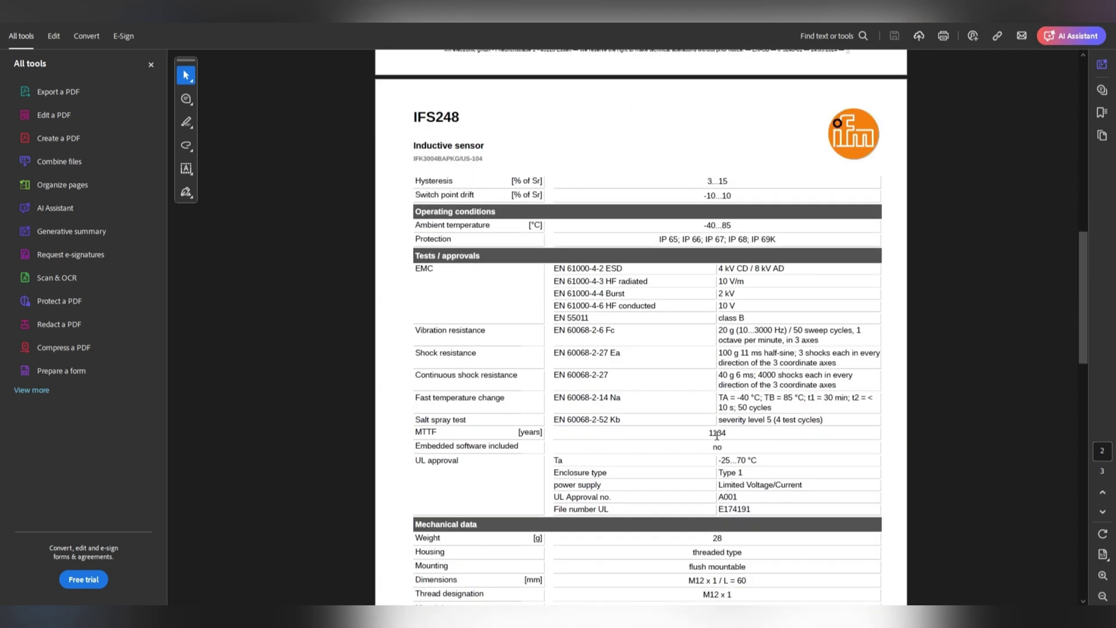
pyautogui.scroll(-6, 714, 451)
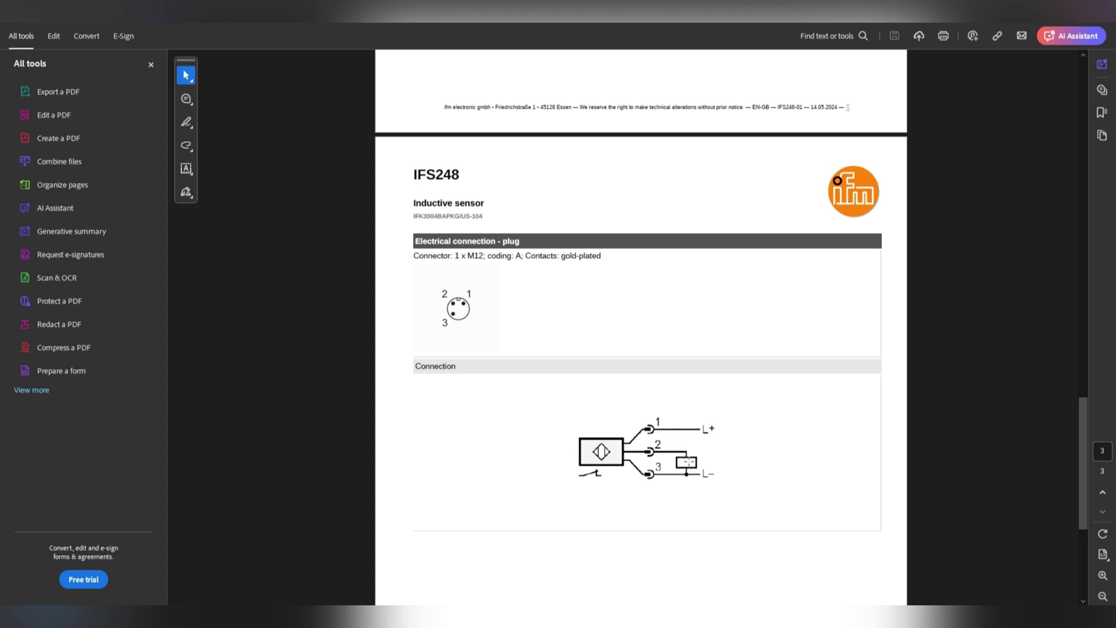
pyautogui.scroll(10, 688, 460)
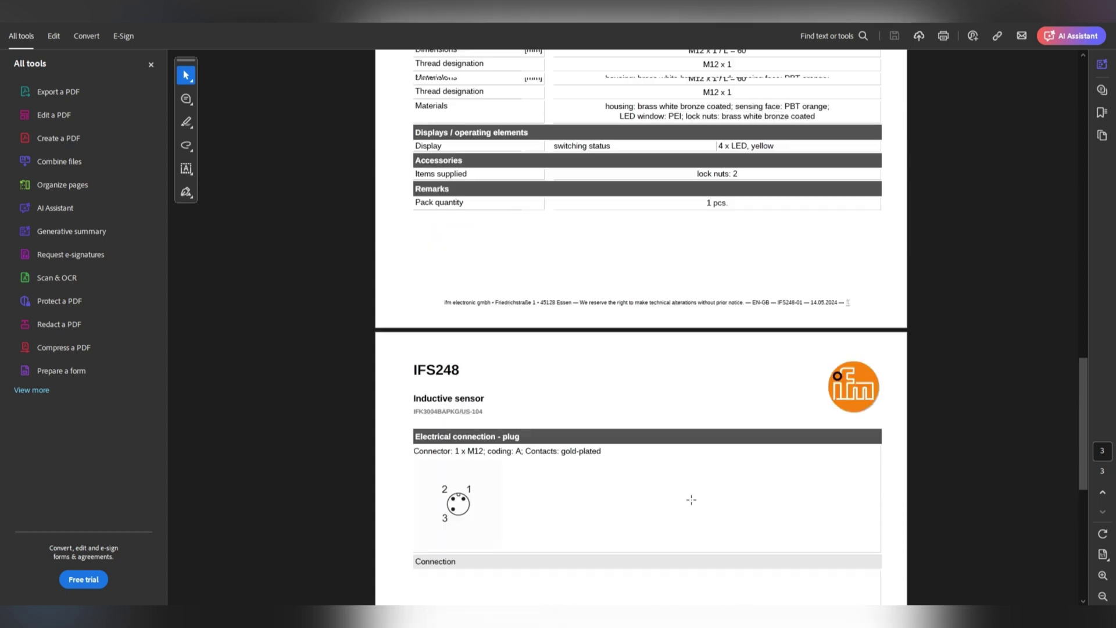
pyautogui.scroll(4, 694, 503)
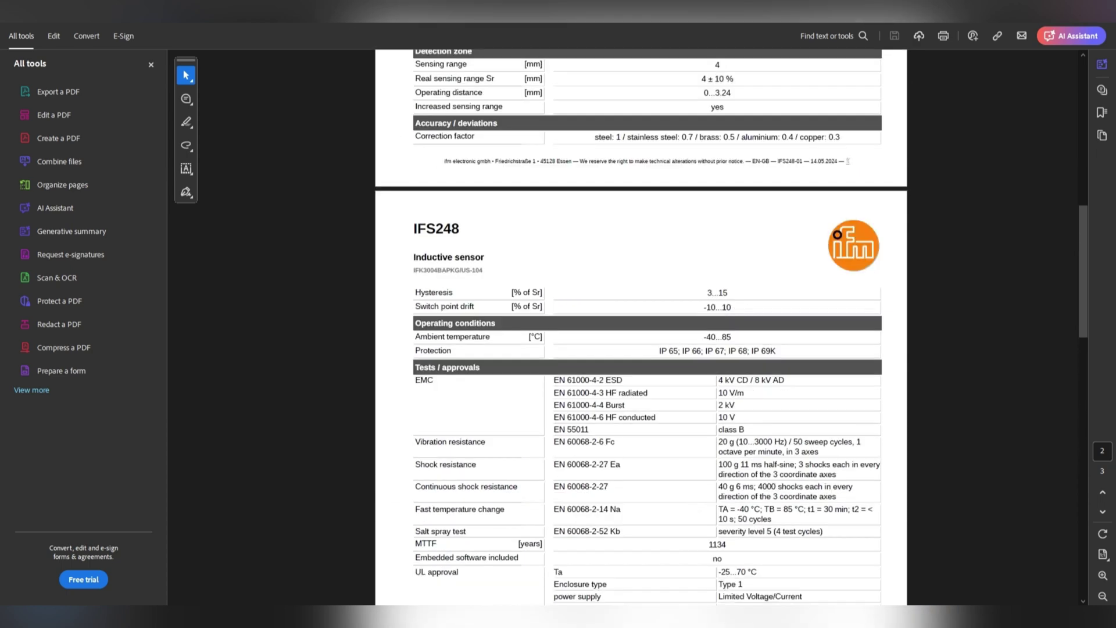
pyautogui.scroll(15, 662, 374)
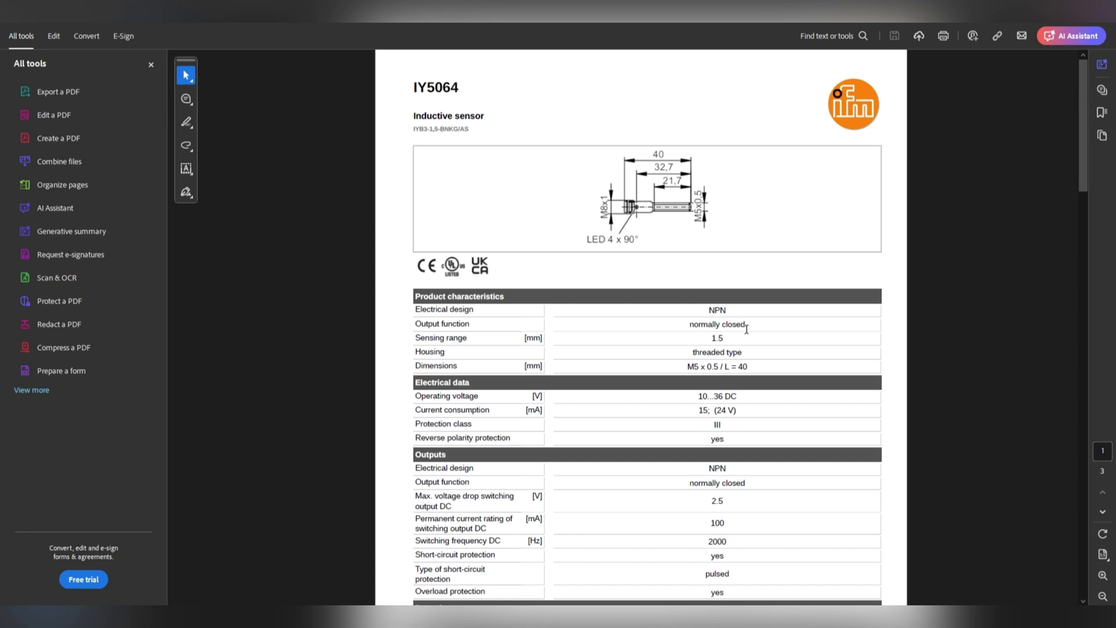
# - Examine the connection diagram on the last page of the IY5064 inductive sensor datasheet
pyautogui.scroll(-20, 675, 409)
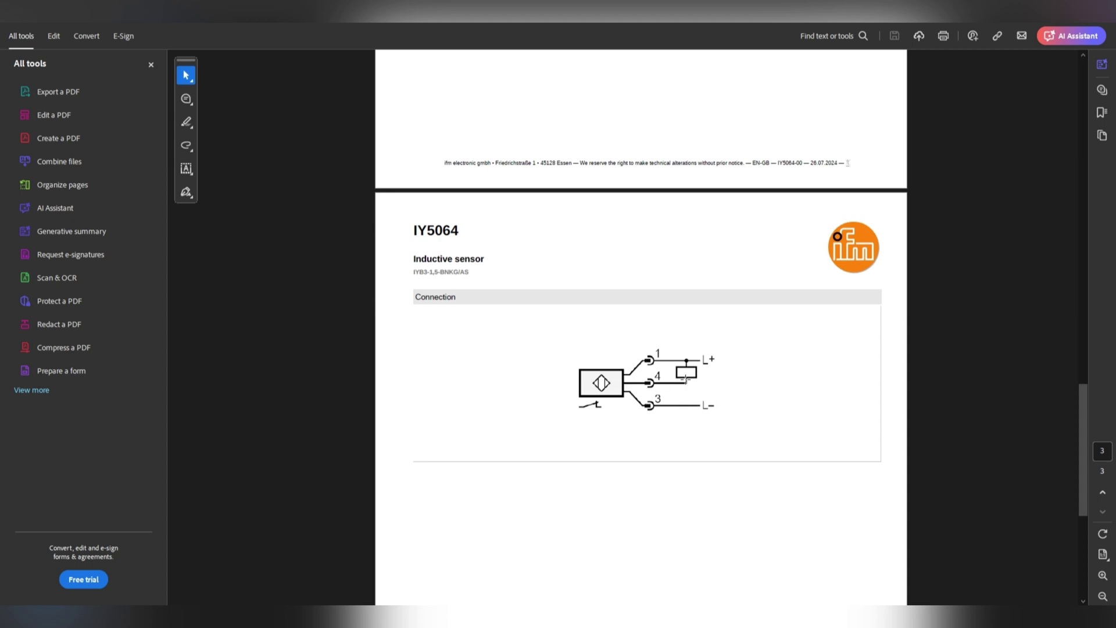
pyautogui.scroll(7, 696, 378)
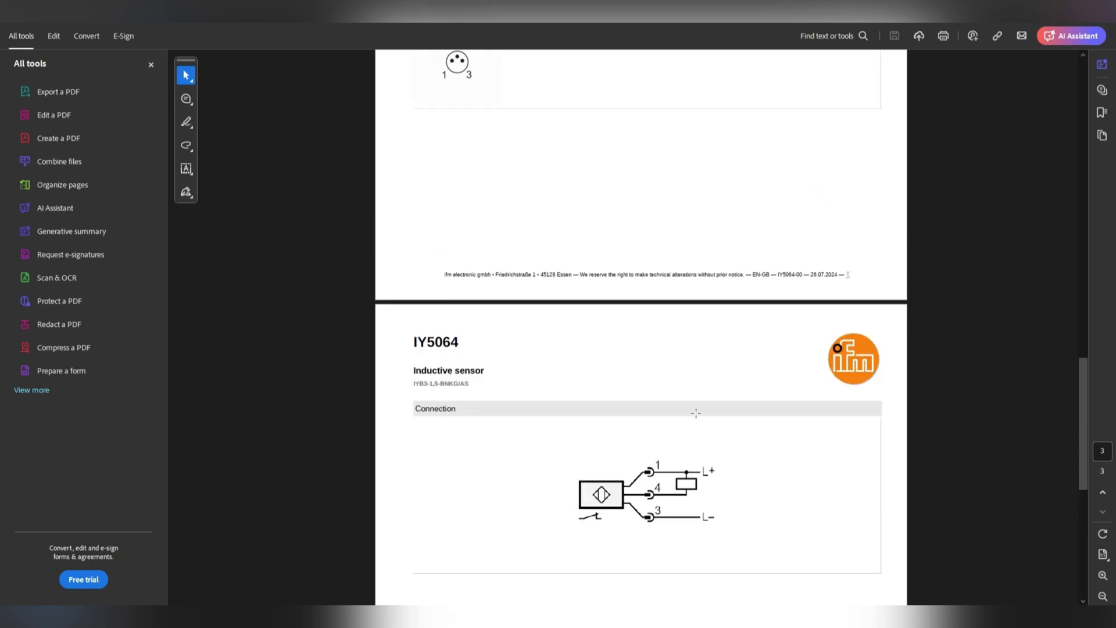
pyautogui.scroll(15, 700, 430)
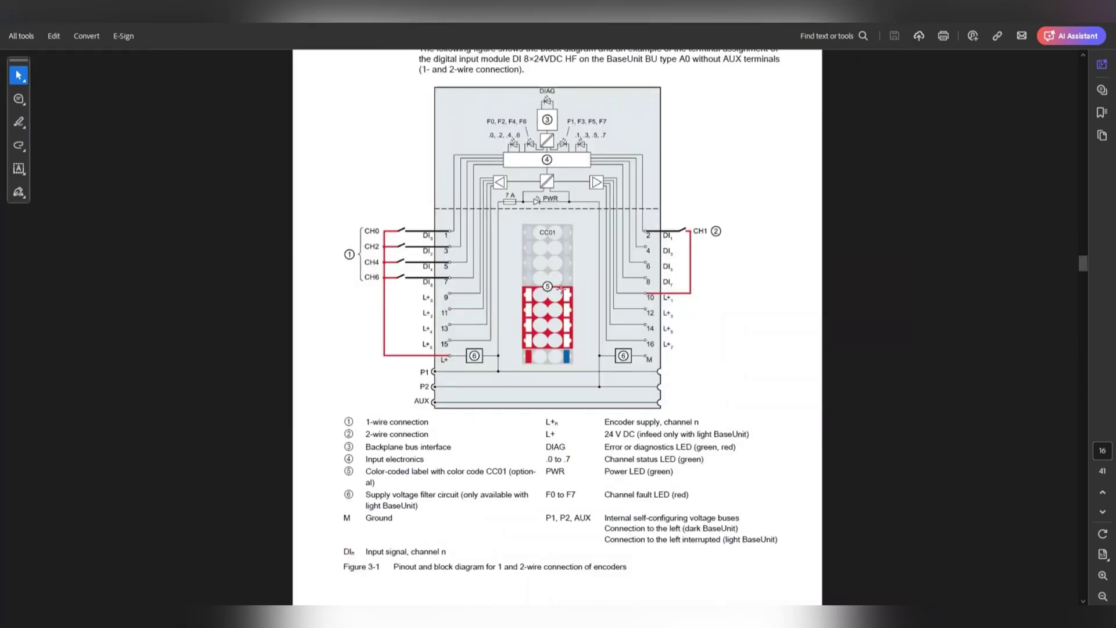
# - Check the module type on the cover of the ET 200SP DI 8x24VDC HF manual and view its 1- and 2-wire wiring diagram
pyautogui.moveTo(1082, 262); pyautogui.dragTo(1053, 65)
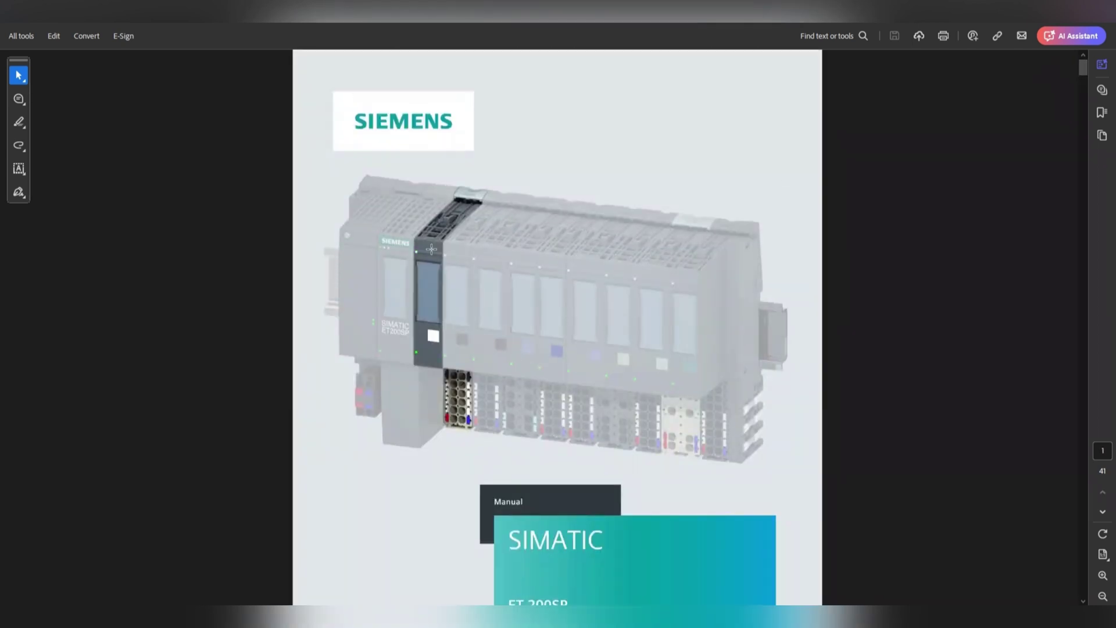
pyautogui.scroll(-3, 582, 465)
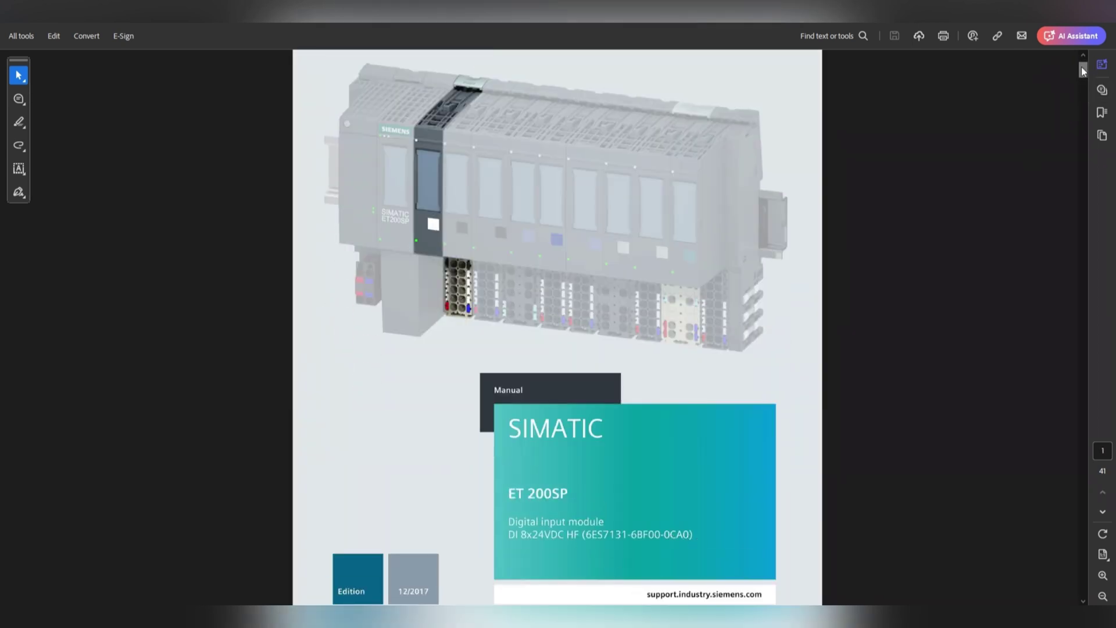
pyautogui.moveTo(1081, 67); pyautogui.dragTo(1082, 265)
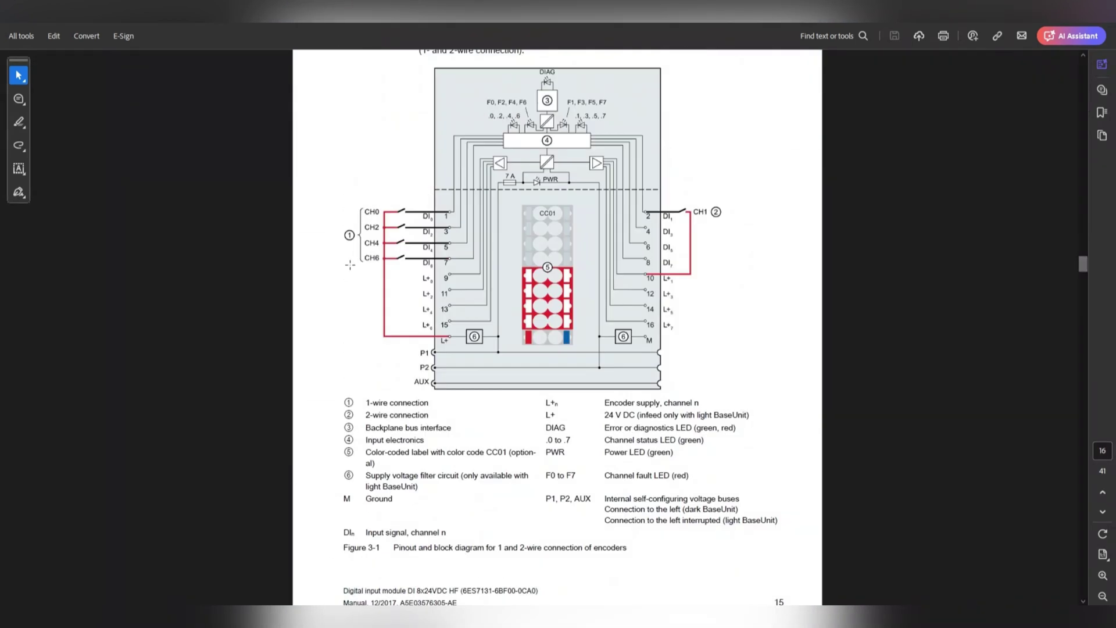
pyautogui.scroll(3, 350, 265)
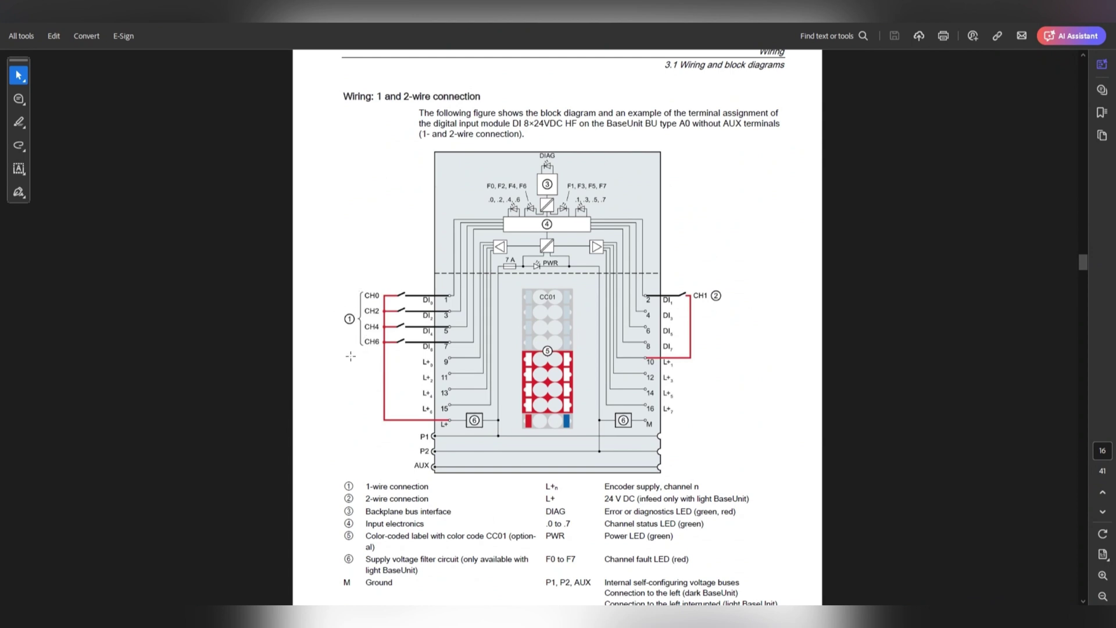
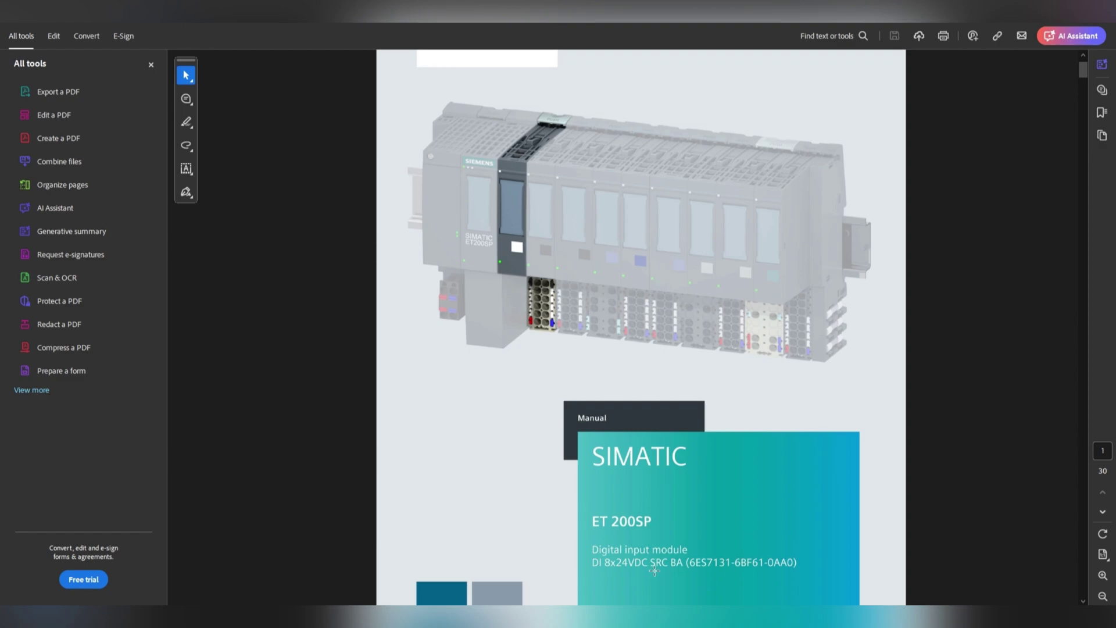
# - Examine the 1-, 2- and 3-wire connection diagrams in the ET 200SP DI 8x24VDC SRC BA manual
pyautogui.scroll(-8, 780, 559)
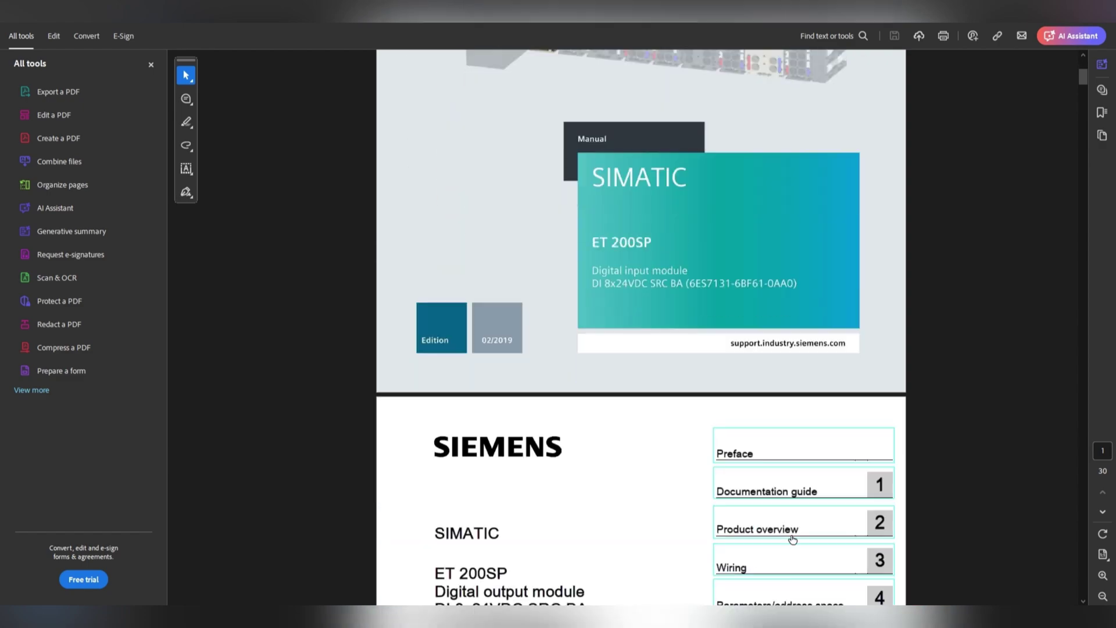
pyautogui.moveTo(1082, 80); pyautogui.dragTo(1095, 304)
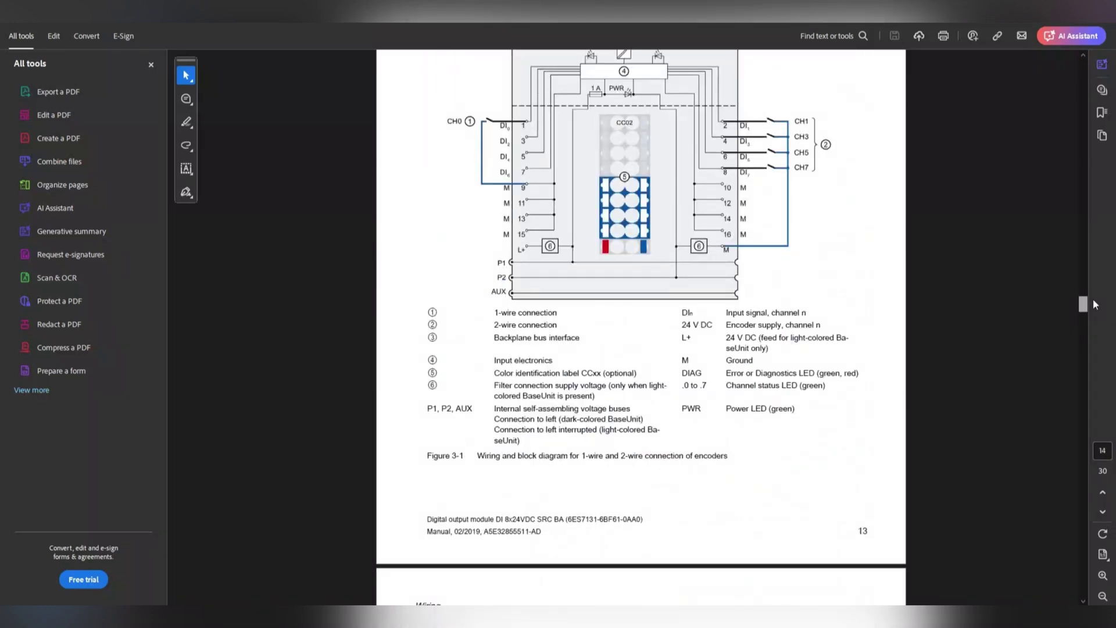
pyautogui.scroll(3, 471, 272)
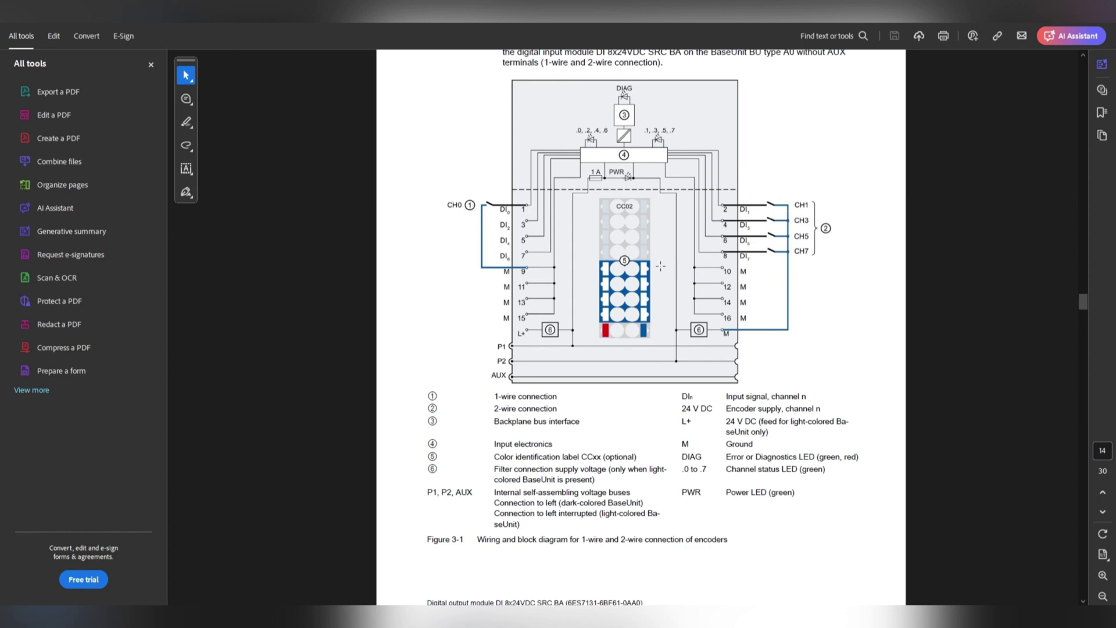
pyautogui.scroll(-20, 499, 247)
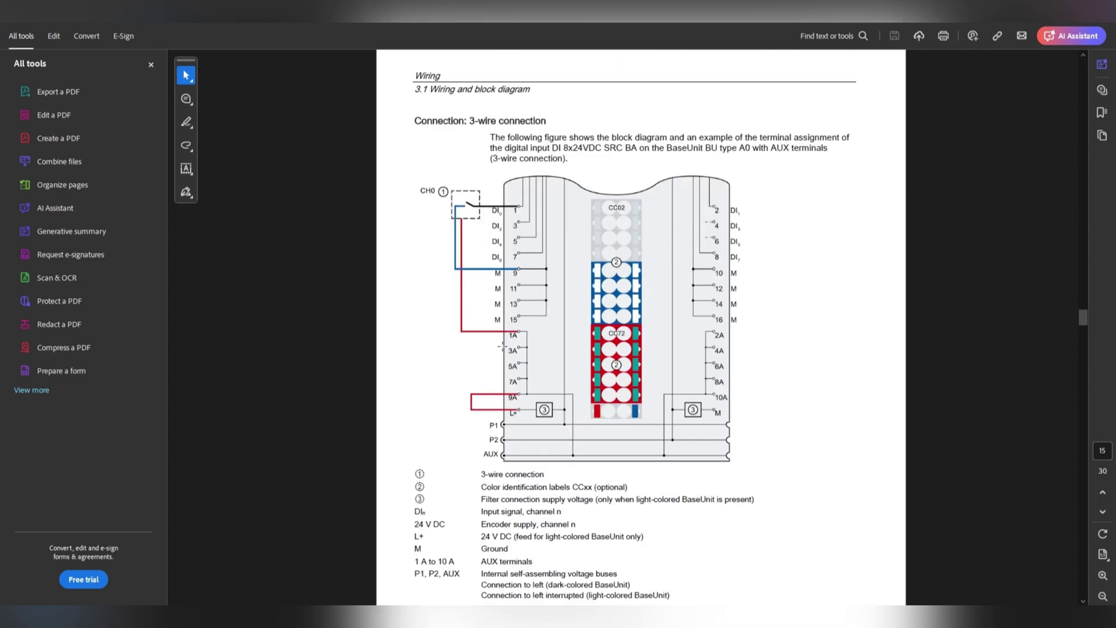
pyautogui.scroll(2, 516, 228)
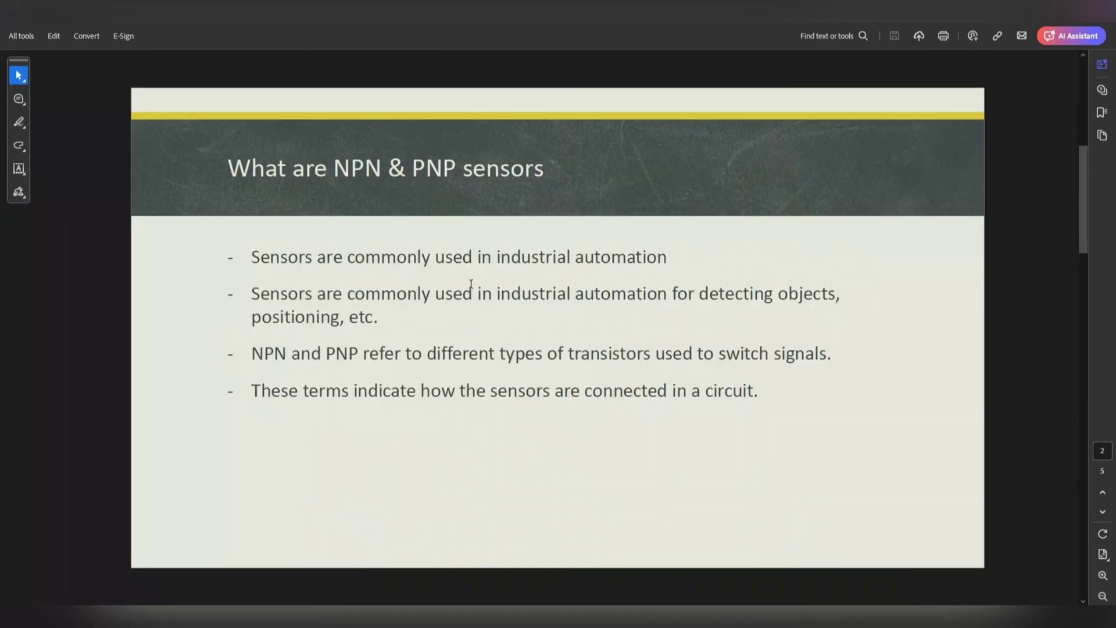
# - Review the NPN and PNP sensor slides and the wiring section of the DI 8x24VDC HF manual again
pyautogui.scroll(-1, 471, 285)
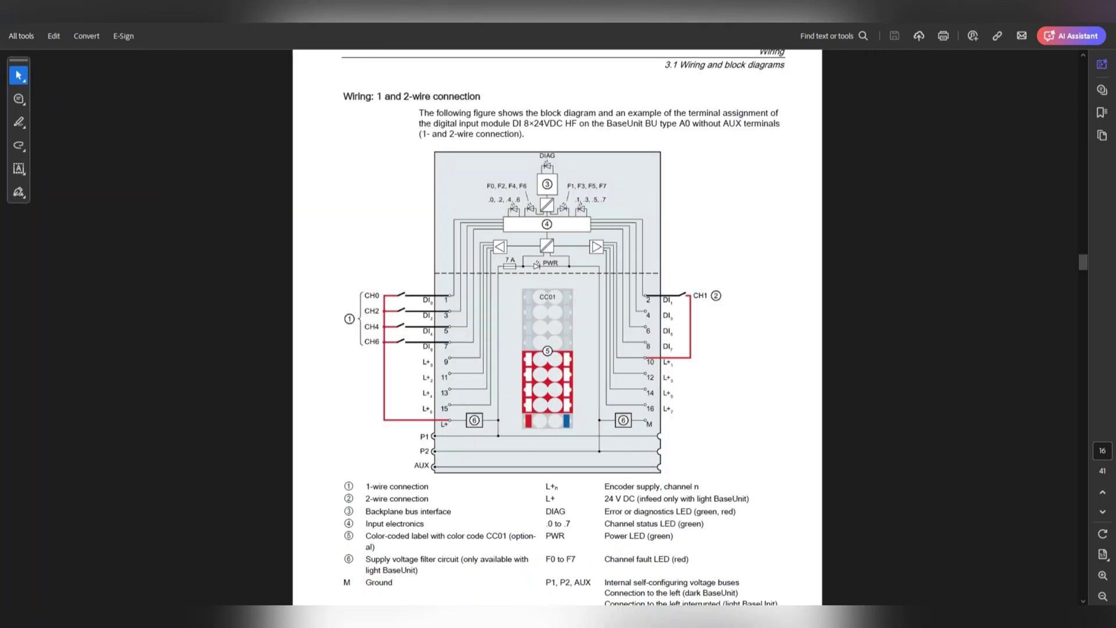
pyautogui.scroll(-10, 723, 399)
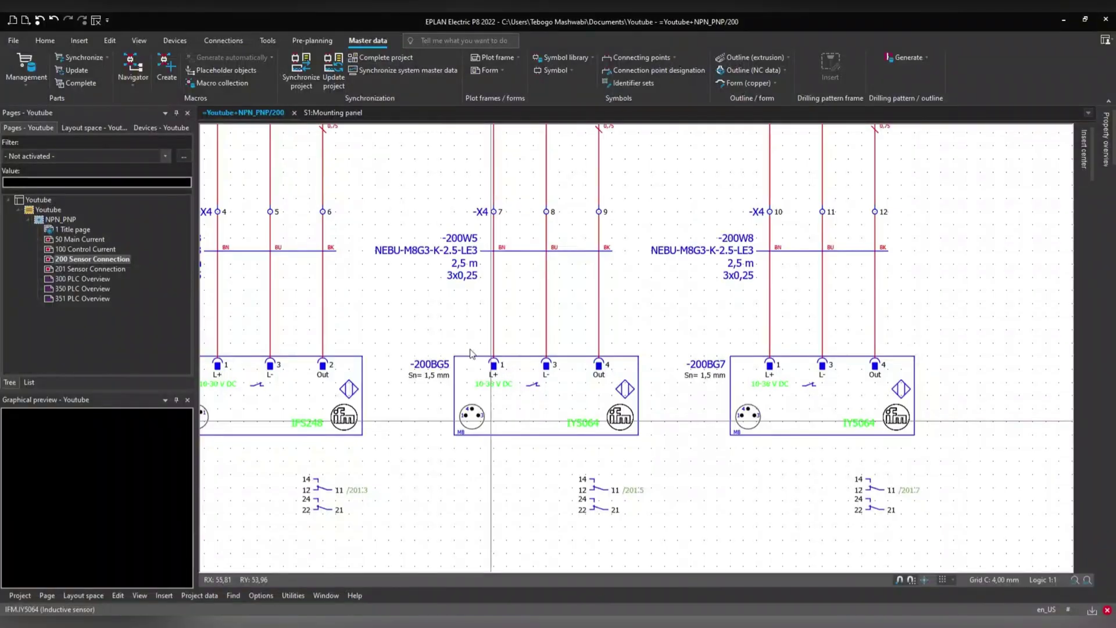
# - Switch to the EPLAN project and open page 50 Main Current to examine the feeder circuits and the 24 Vdc power supply
pyautogui.scroll(-2, 471, 353)
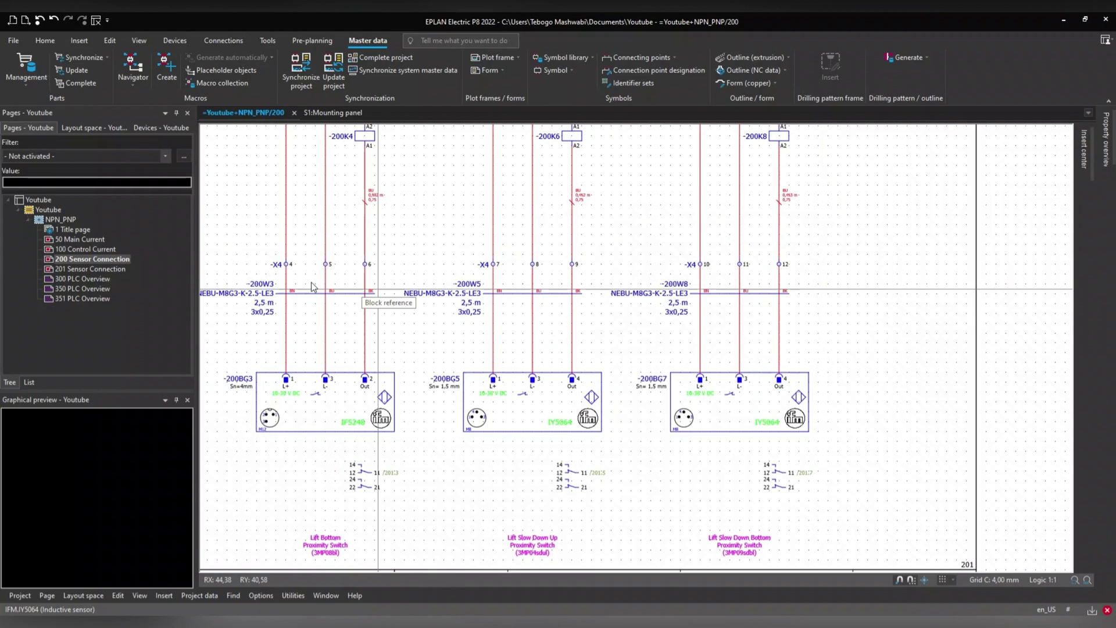
pyautogui.click(74, 240)
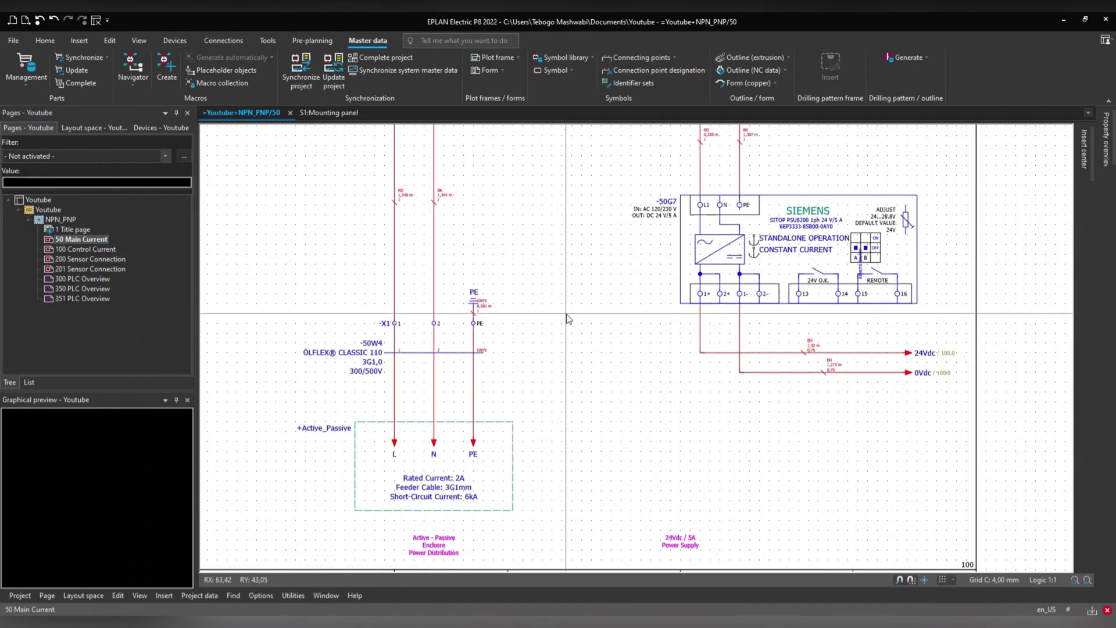
pyautogui.scroll(3, 497, 296)
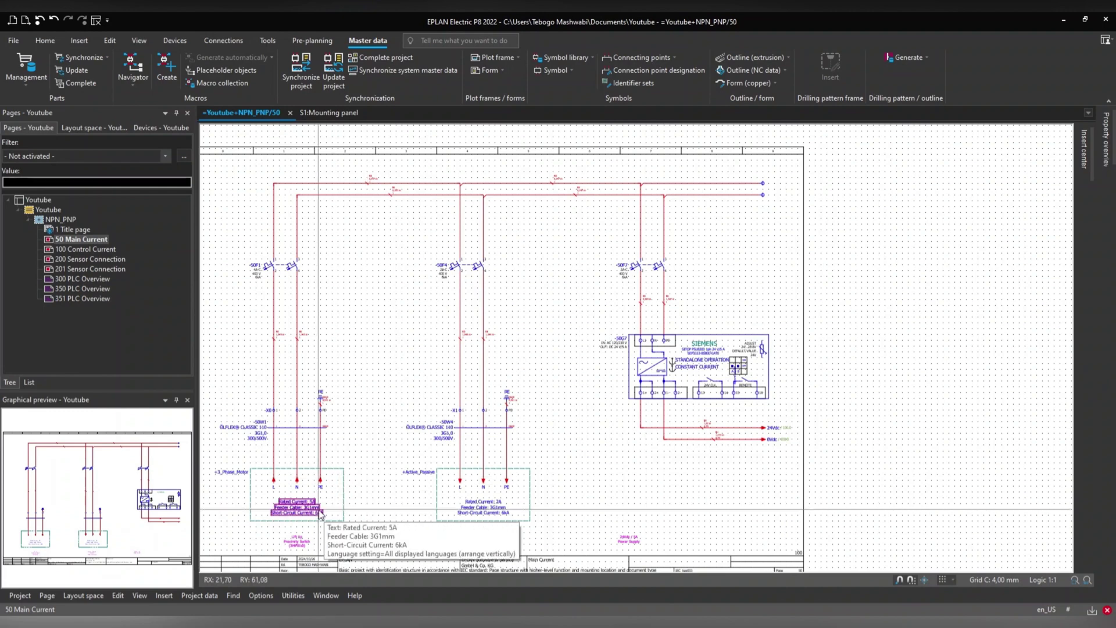
pyautogui.click(49, 220)
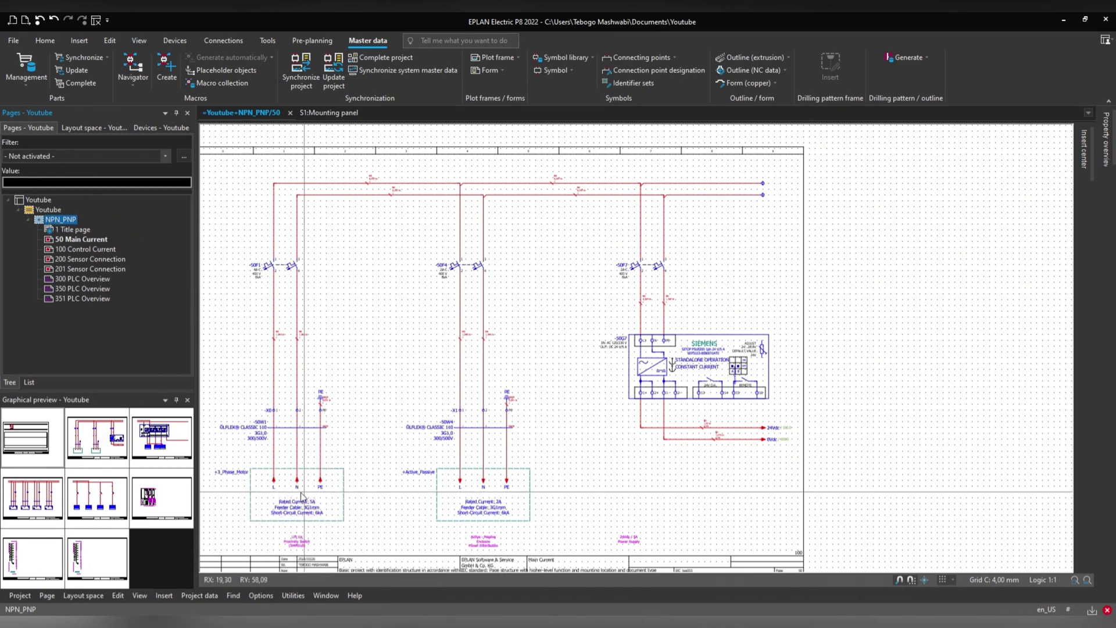
pyautogui.scroll(1, 247, 498)
pyautogui.scroll(1, 247, 499)
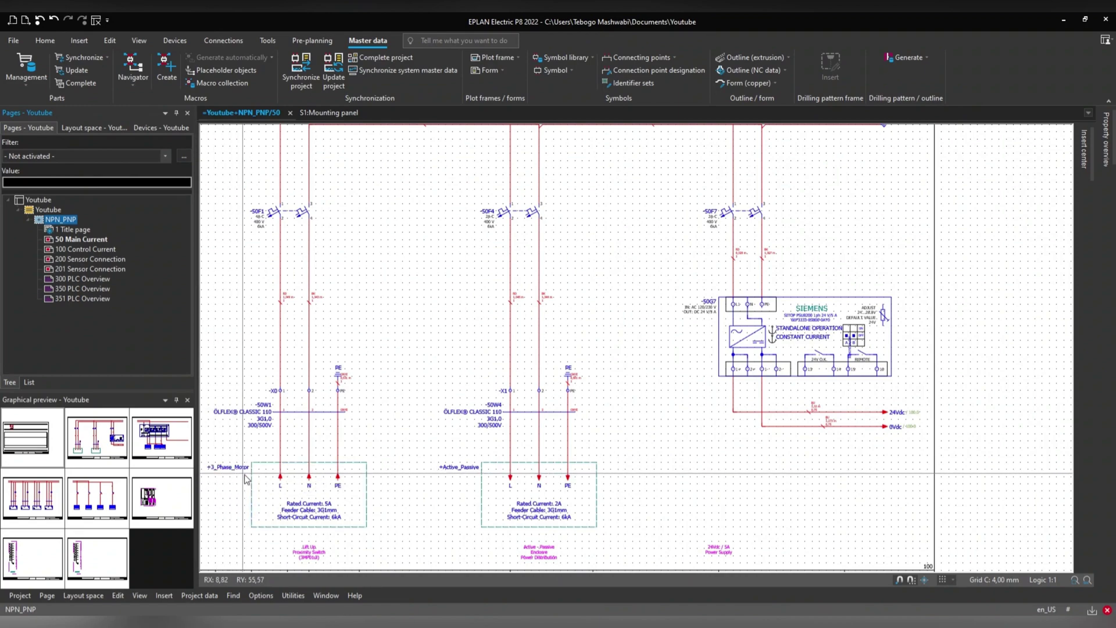
pyautogui.scroll(-3, 279, 325)
pyautogui.scroll(2, 296, 285)
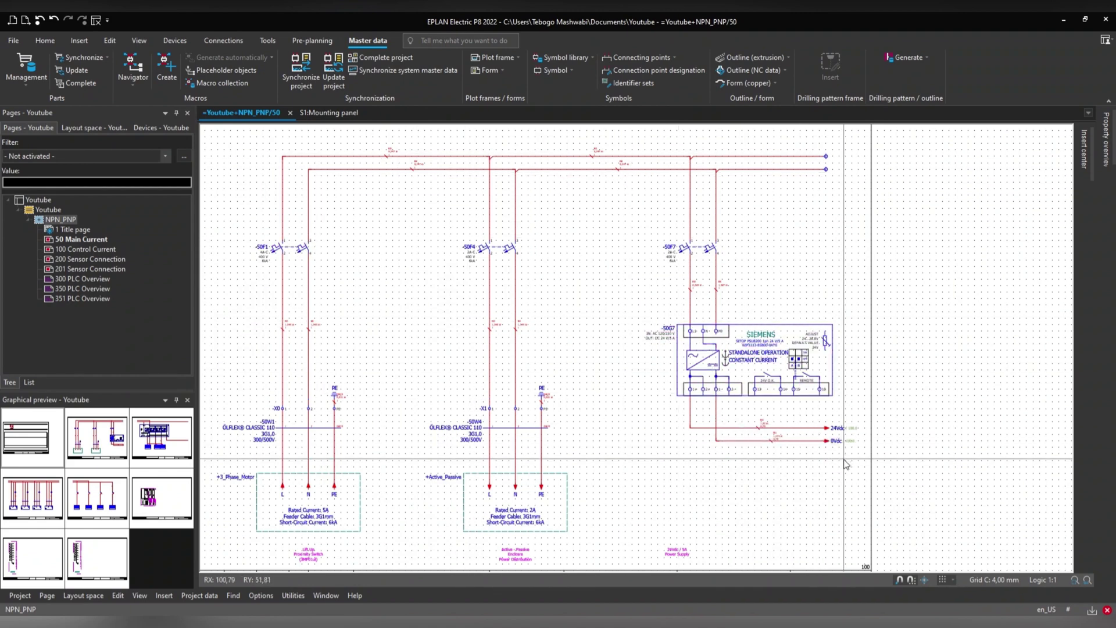
# - Open page 100 Control Current and examine the supply connections of the ET200sp remote I/O and digital input modules
pyautogui.press('pagedown')
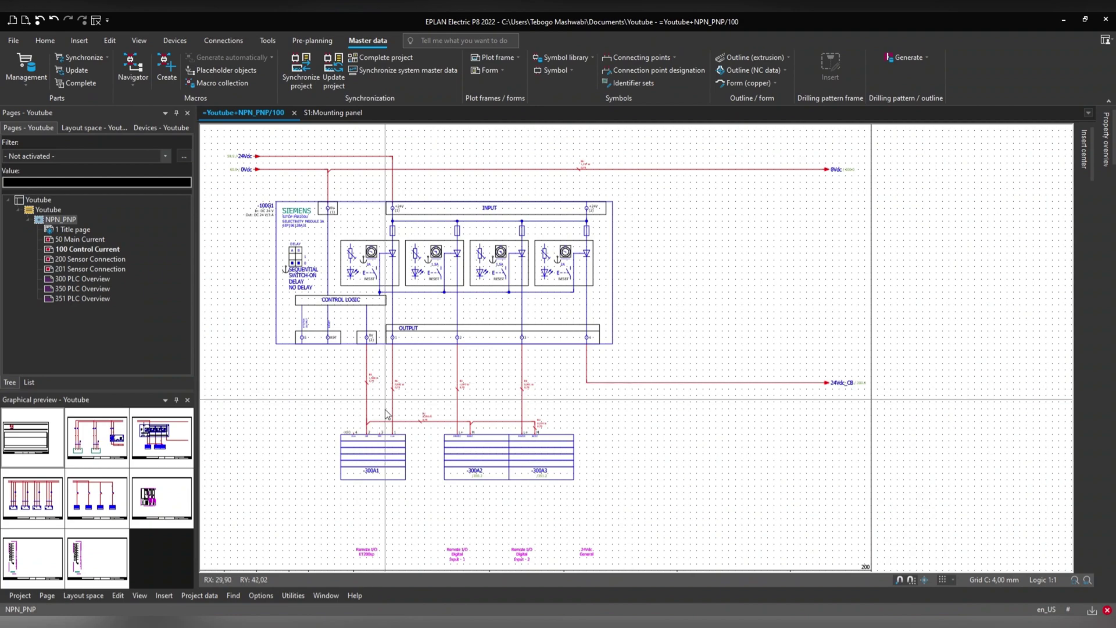
pyautogui.scroll(2, 386, 413)
pyautogui.scroll(-3, 366, 494)
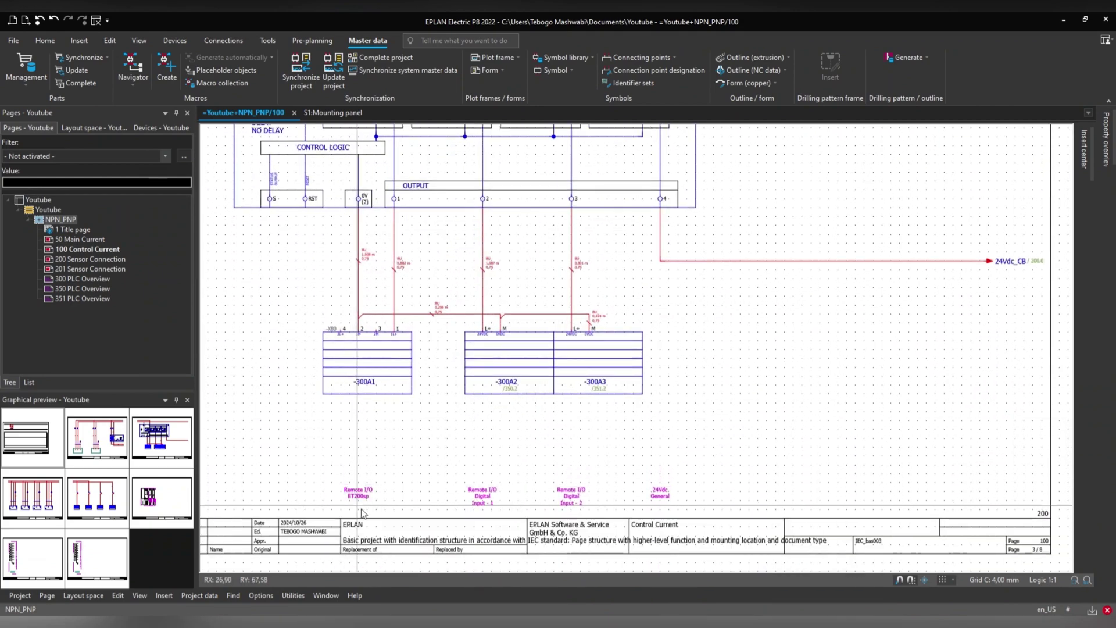
pyautogui.scroll(2, 365, 507)
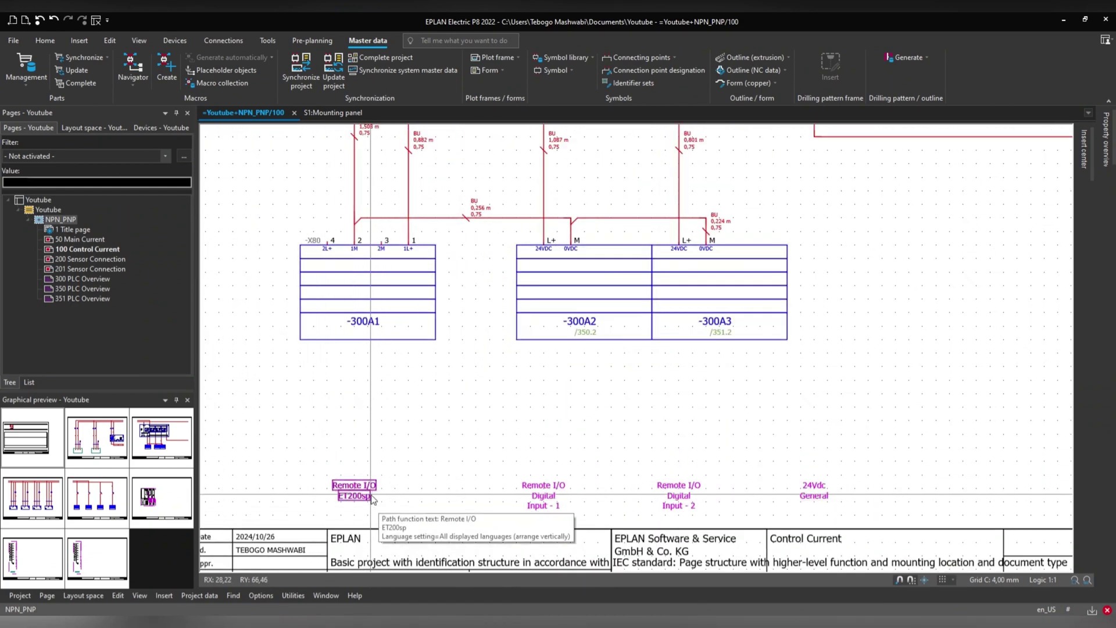
pyautogui.scroll(-1, 400, 494)
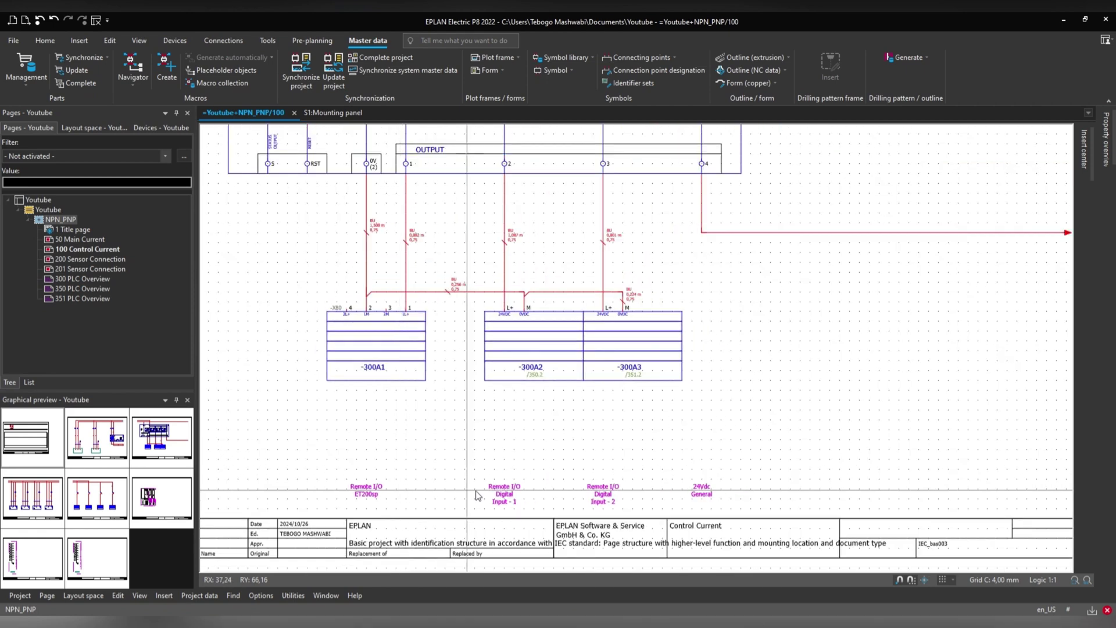
# - Switch to the PDF manuals and compare the 3-wire connection diagrams of the DI 8x24VDC HF and DI 8x24VDC SRC BA modules
pyautogui.moveTo(596, 507); pyautogui.dragTo(455, 517, button='middle')
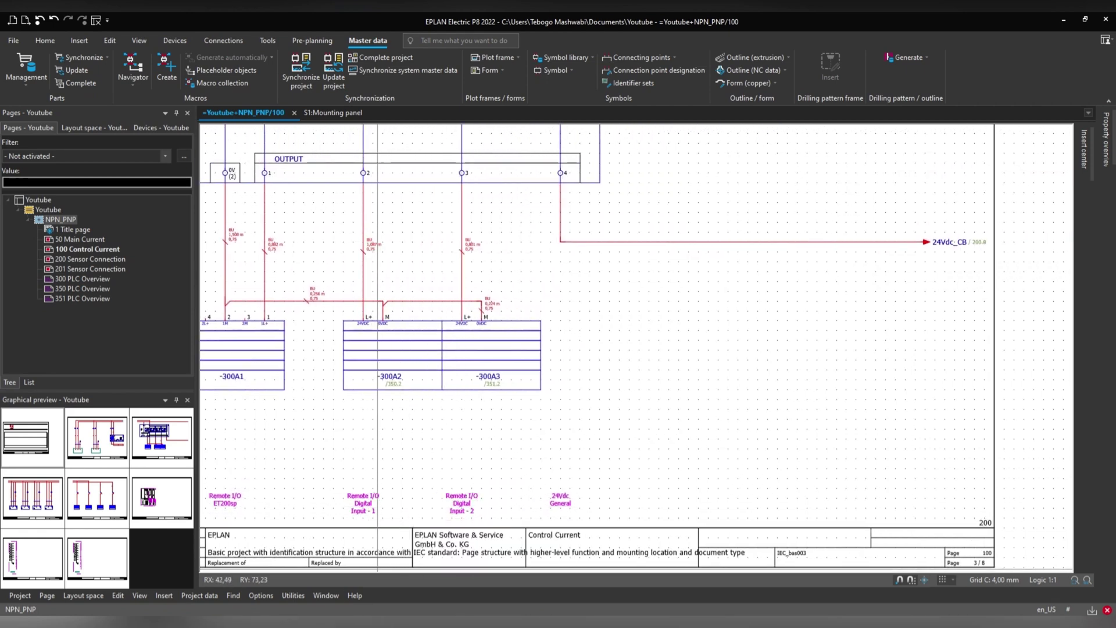
pyautogui.moveTo(366, 623)
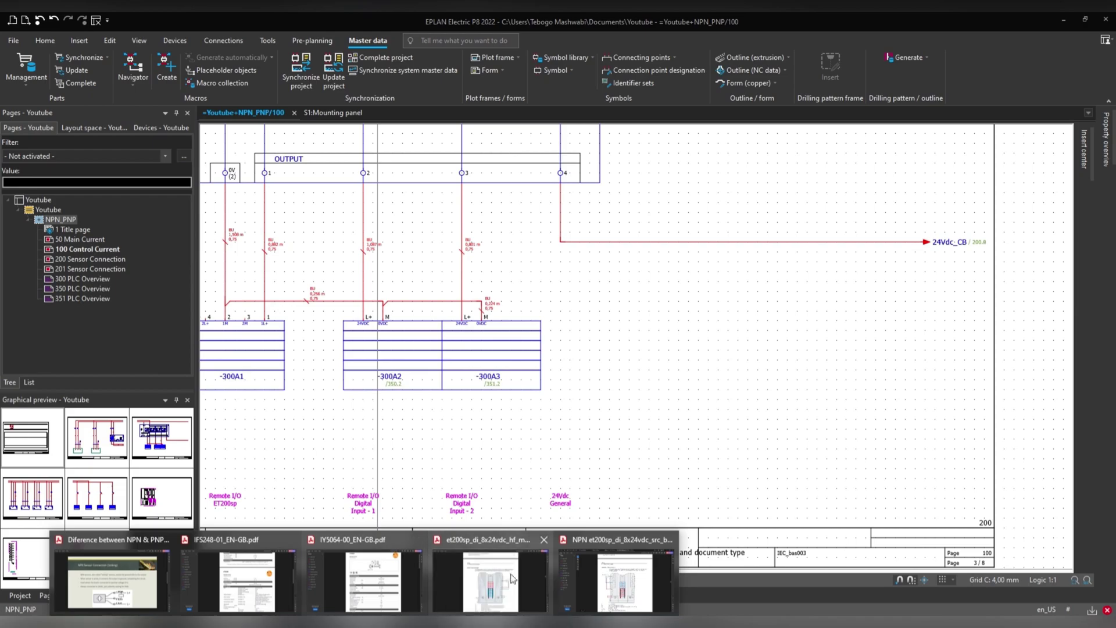
pyautogui.hotkey('alt', 'Tab')
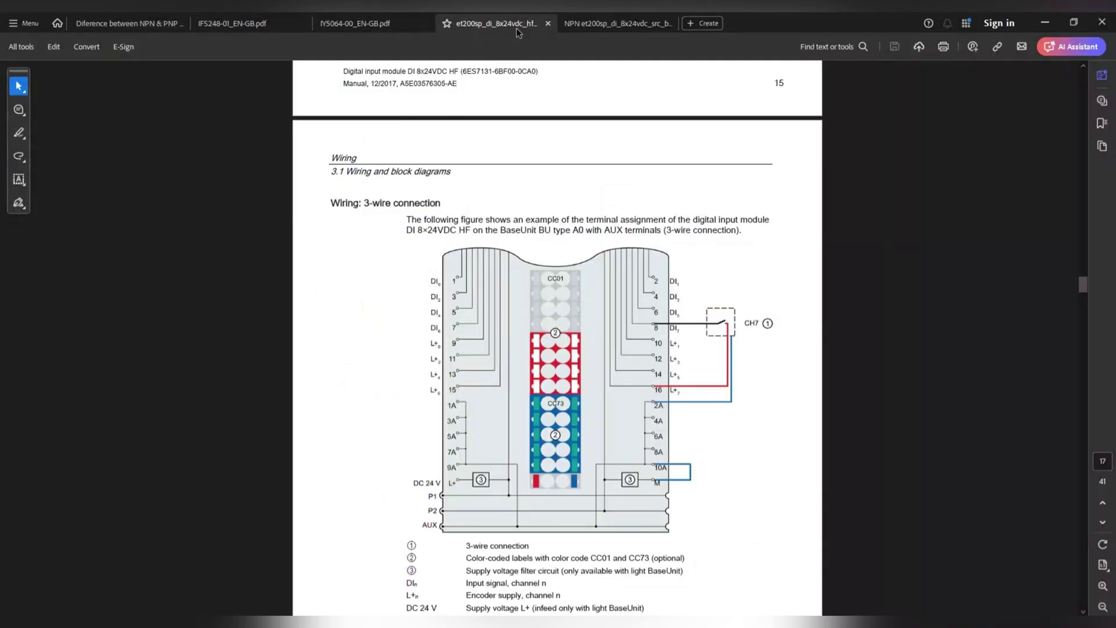
pyautogui.click(616, 23)
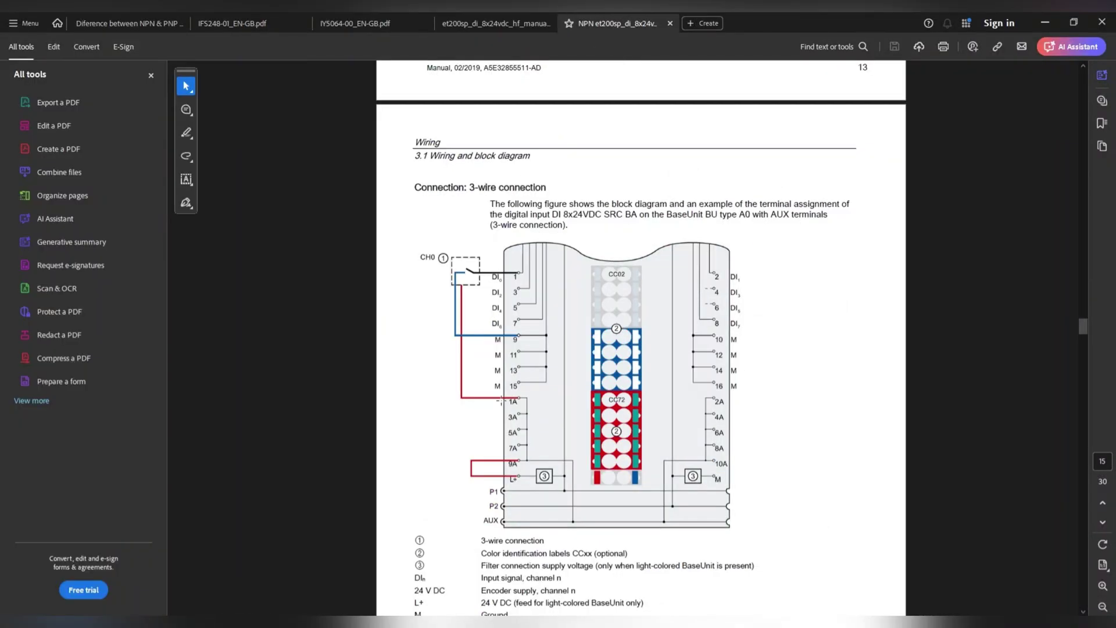
# - Return to the EPLAN project and examine the 24 Vdc and 0 Vdc inputs of the SITOP PSE200U selectivity module on page 100
pyautogui.hotkey('alt', 'Tab')
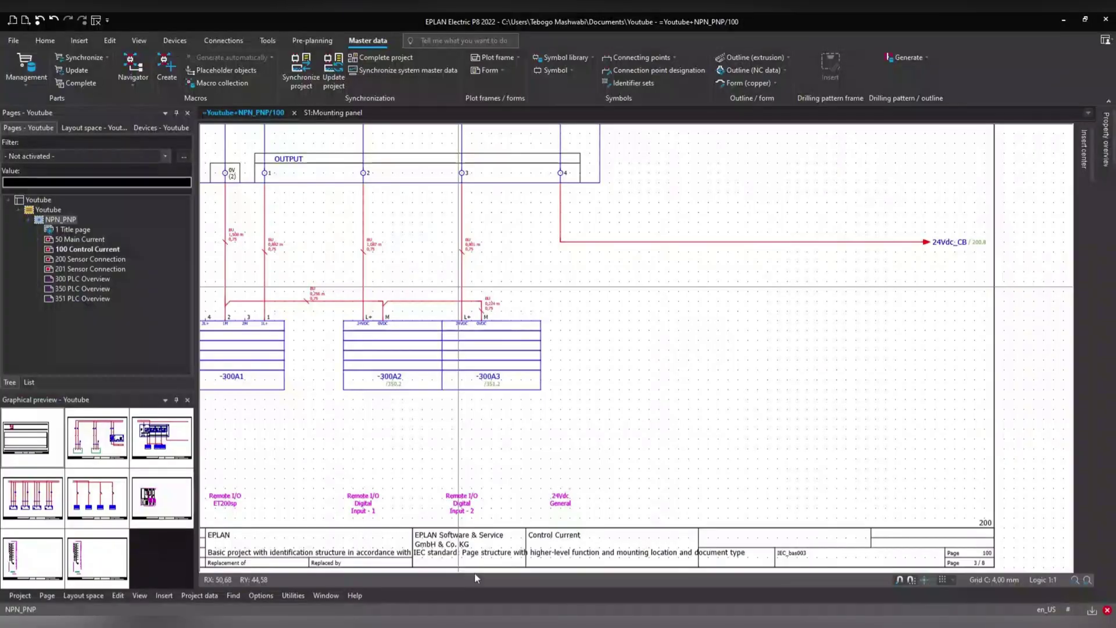
pyautogui.scroll(-1, 418, 401)
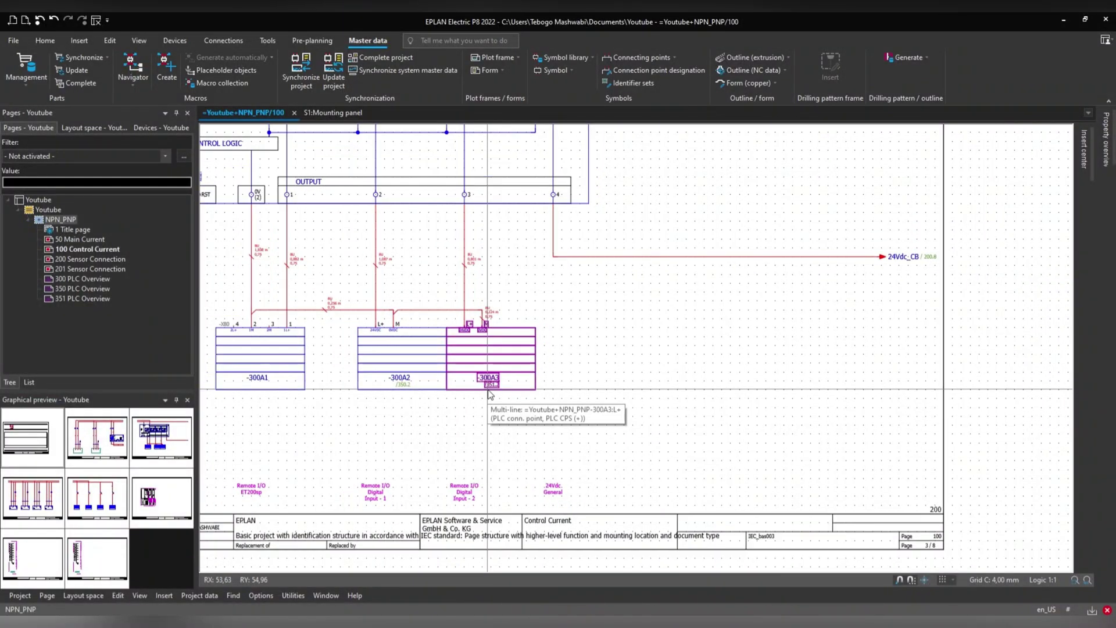
pyautogui.moveTo(473, 389); pyautogui.dragTo(522, 475, button='middle')
pyautogui.scroll(-1, 521, 476)
pyautogui.scroll(-1, 256, 256)
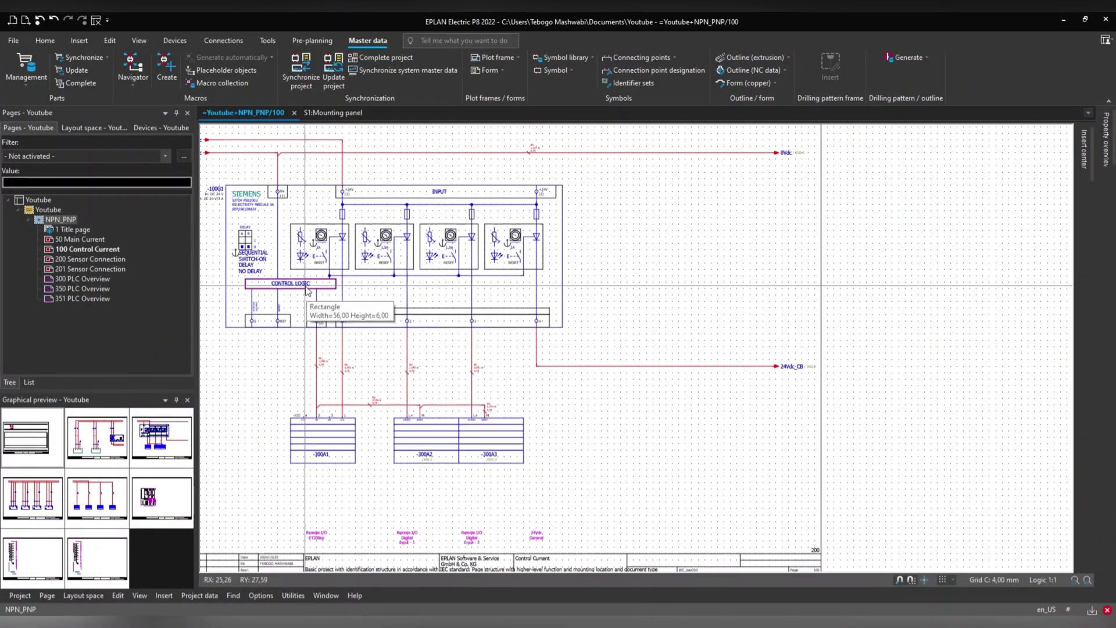
pyautogui.scroll(1, 309, 380)
pyautogui.scroll(2, 342, 252)
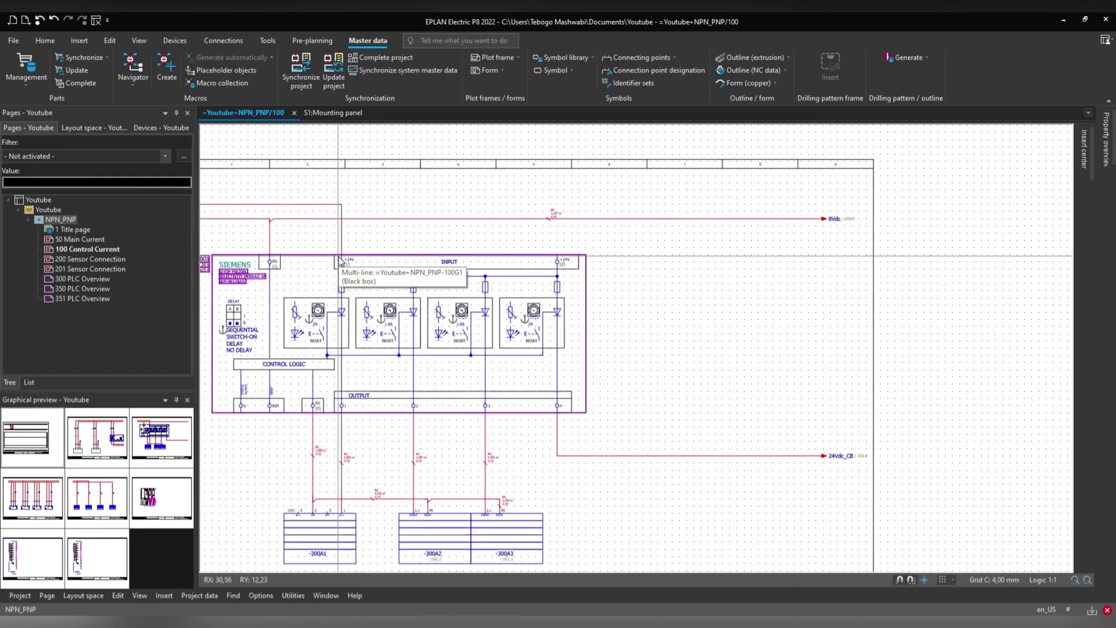
pyautogui.scroll(-1, 361, 264)
pyautogui.scroll(2, 616, 282)
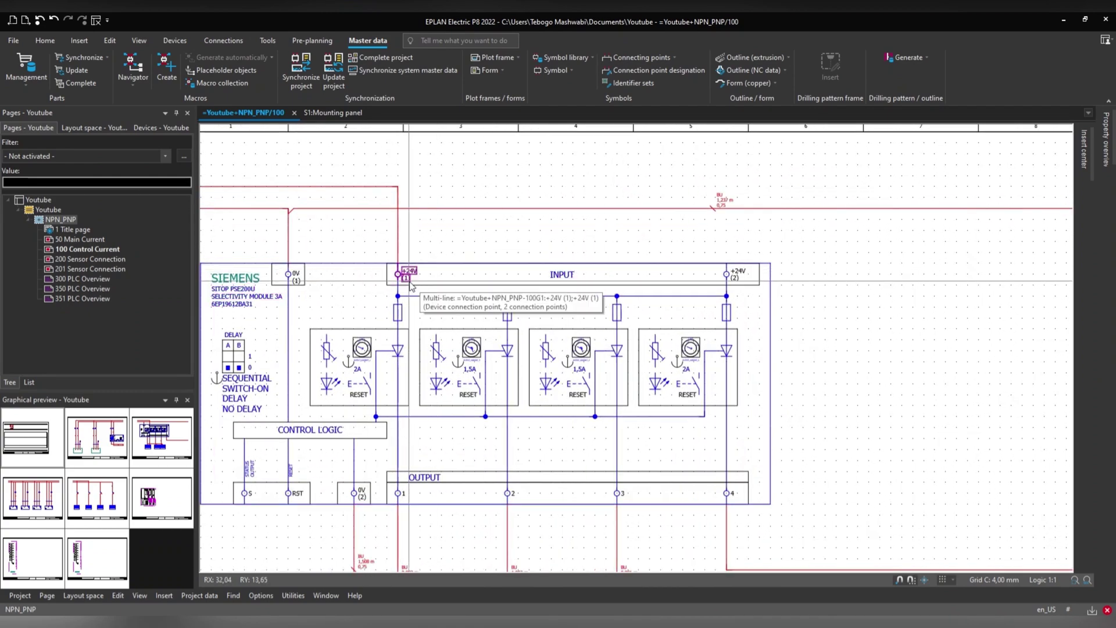
pyautogui.moveTo(411, 284); pyautogui.dragTo(471, 287, button='middle')
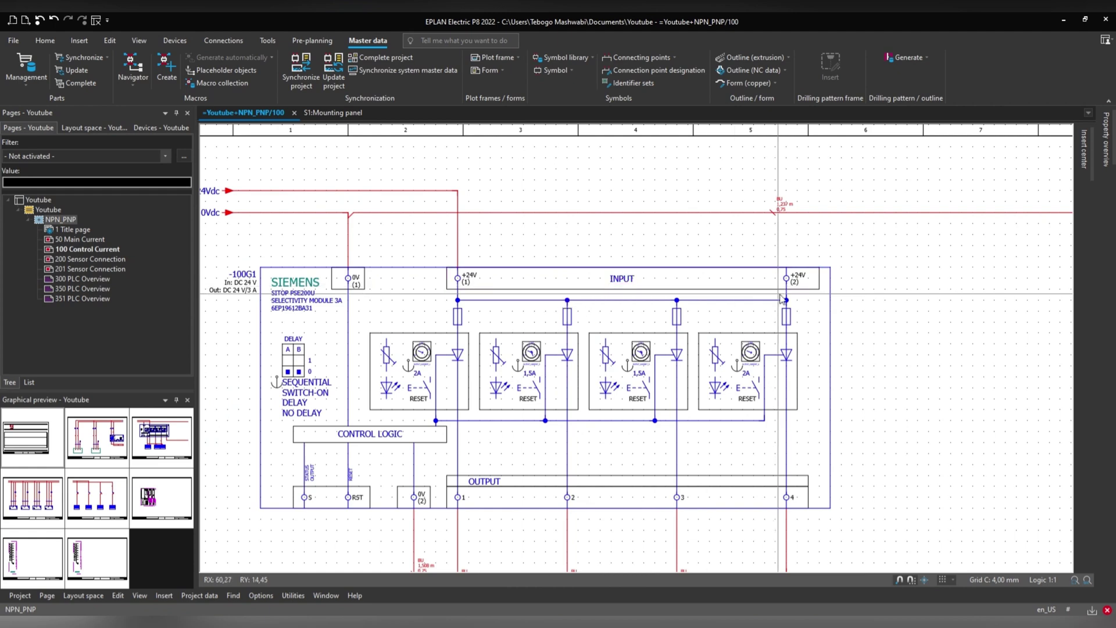
pyautogui.scroll(-1, 544, 262)
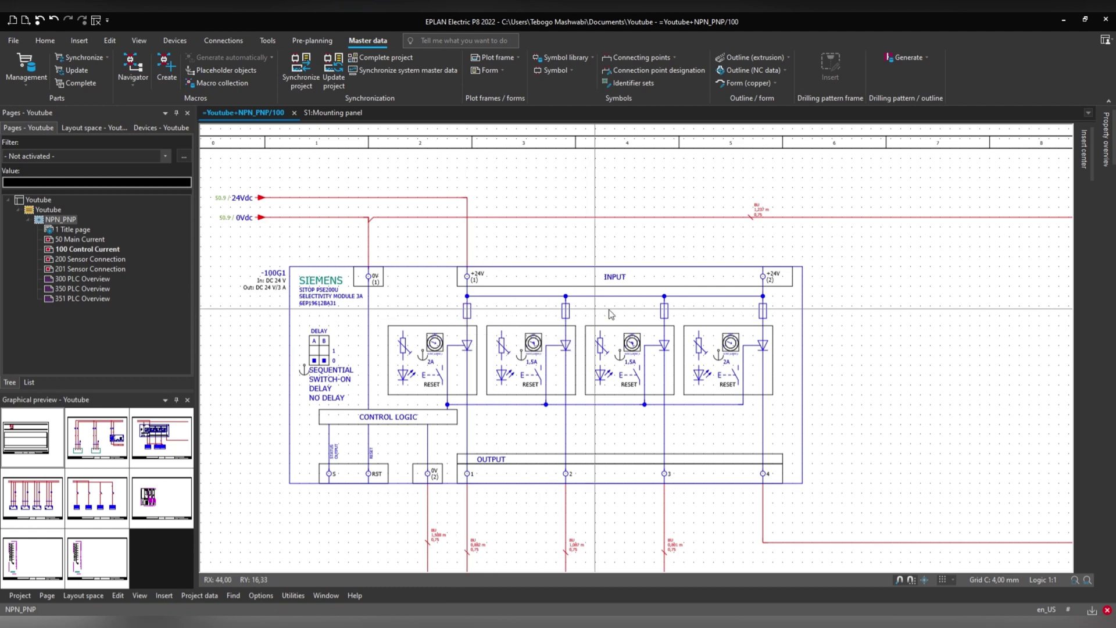
# - Trace the selectivity module's four outputs to the ET200sp remote I/O, both digital input modules and the 24Vdc_CB interruption point
pyautogui.moveTo(728, 391); pyautogui.dragTo(672, 301, button='middle')
pyautogui.scroll(-3, 668, 308)
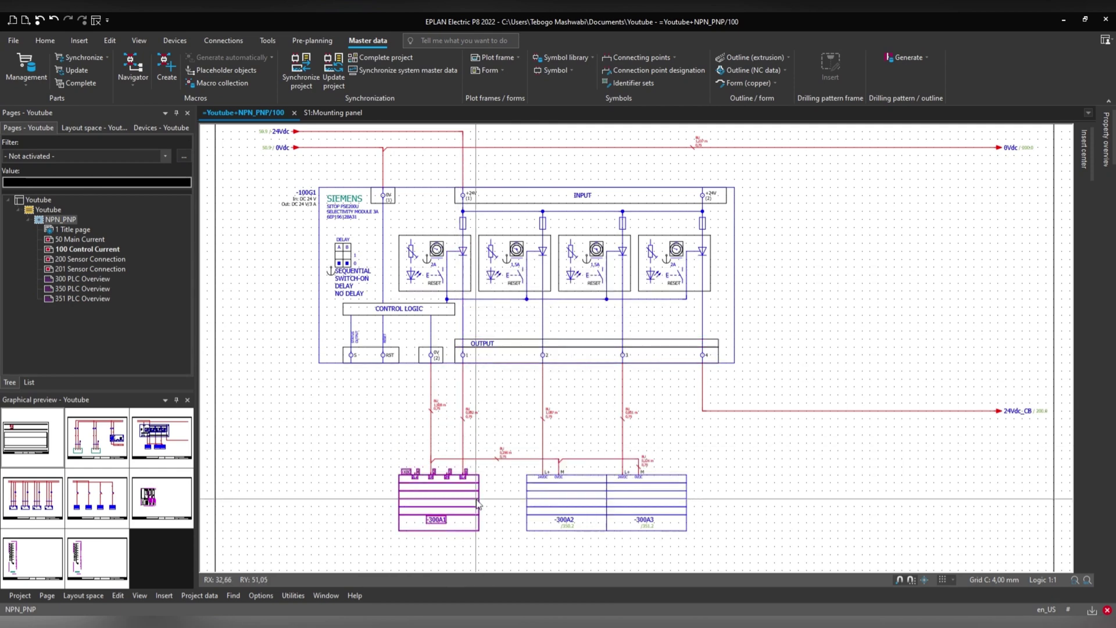
pyautogui.scroll(-4, 464, 381)
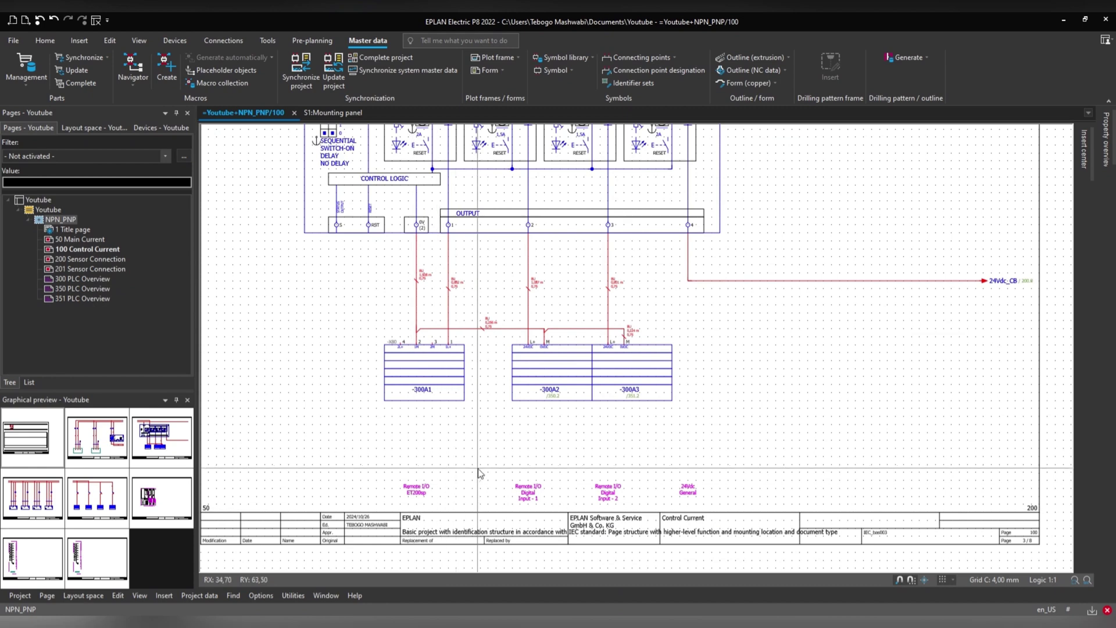
pyautogui.scroll(2, 404, 555)
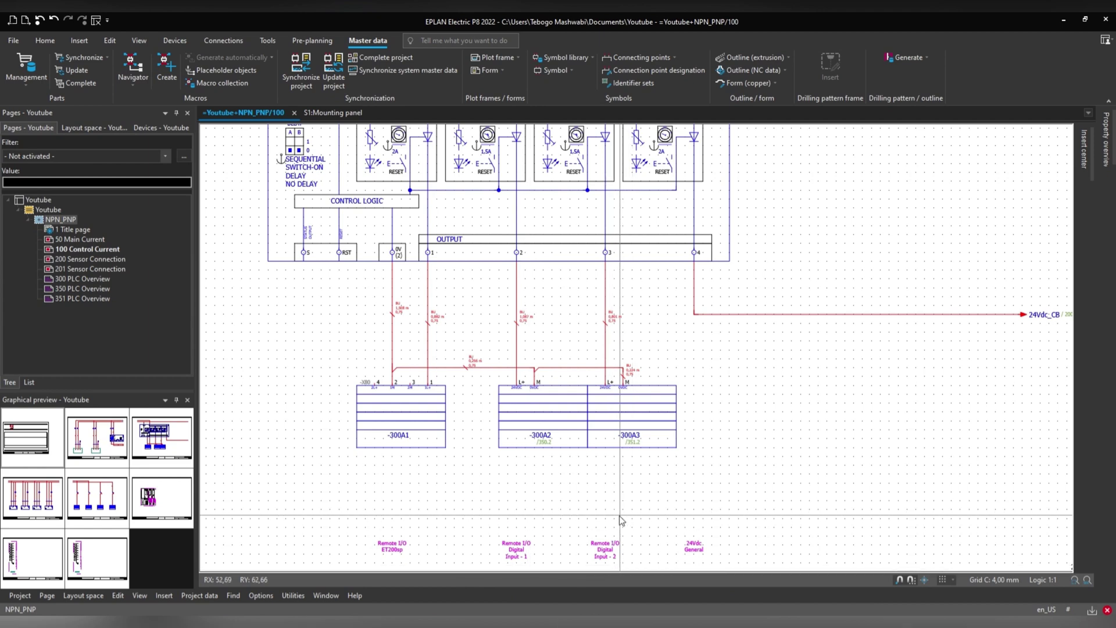
pyautogui.scroll(-1, 701, 534)
pyautogui.moveTo(700, 532); pyautogui.dragTo(630, 533, button='middle')
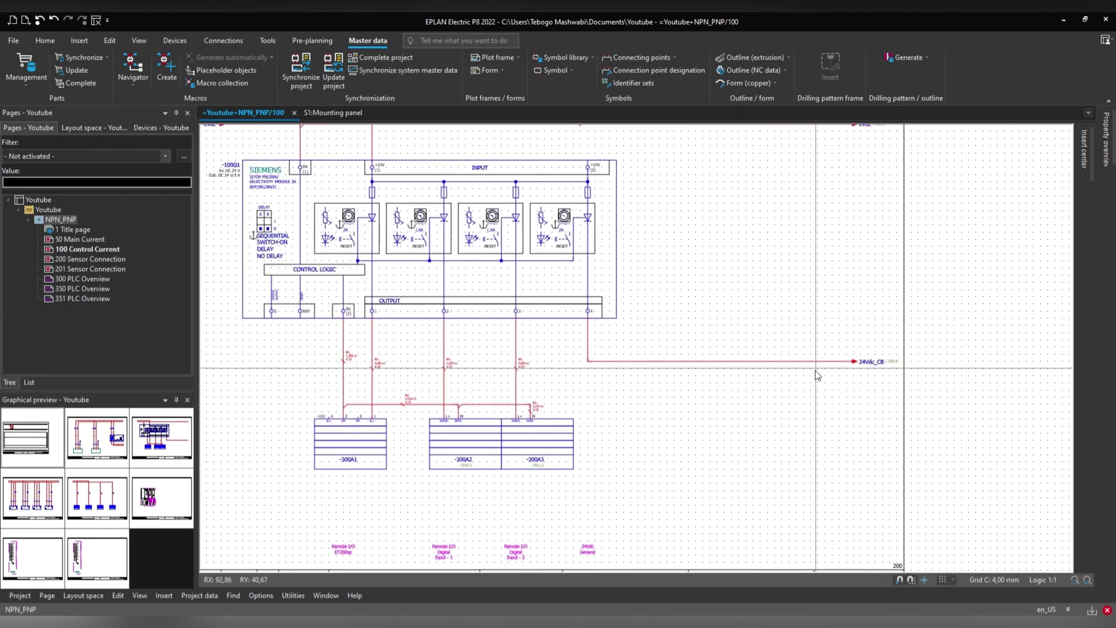
pyautogui.moveTo(765, 401); pyautogui.dragTo(750, 472, button='middle')
pyautogui.scroll(1, 542, 281)
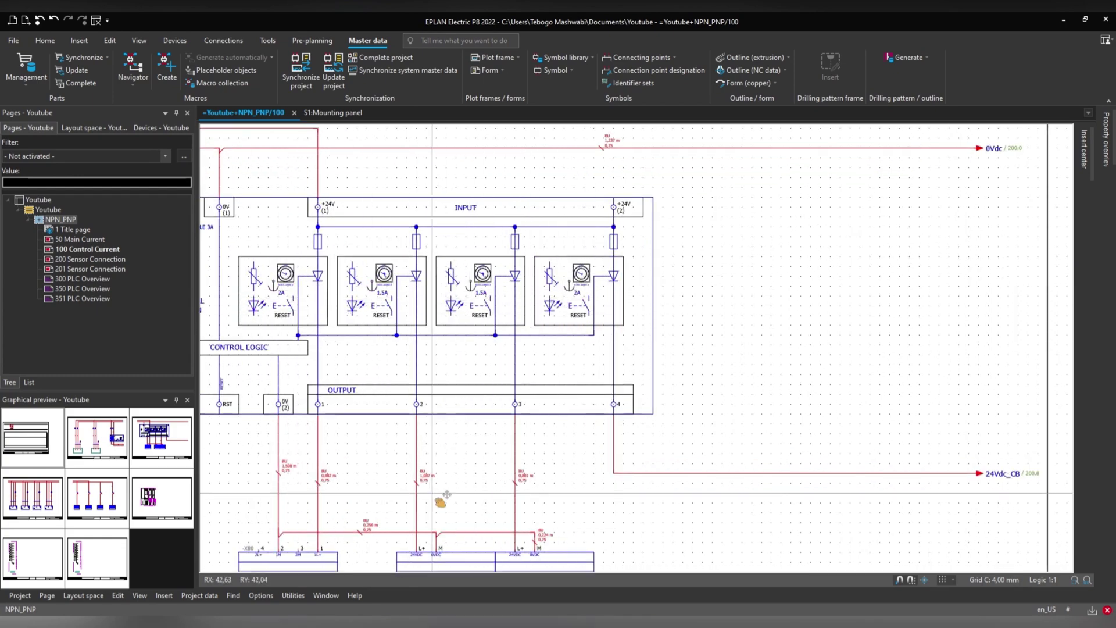
pyautogui.moveTo(439, 496); pyautogui.dragTo(453, 447, button='middle')
pyautogui.scroll(1, 547, 427)
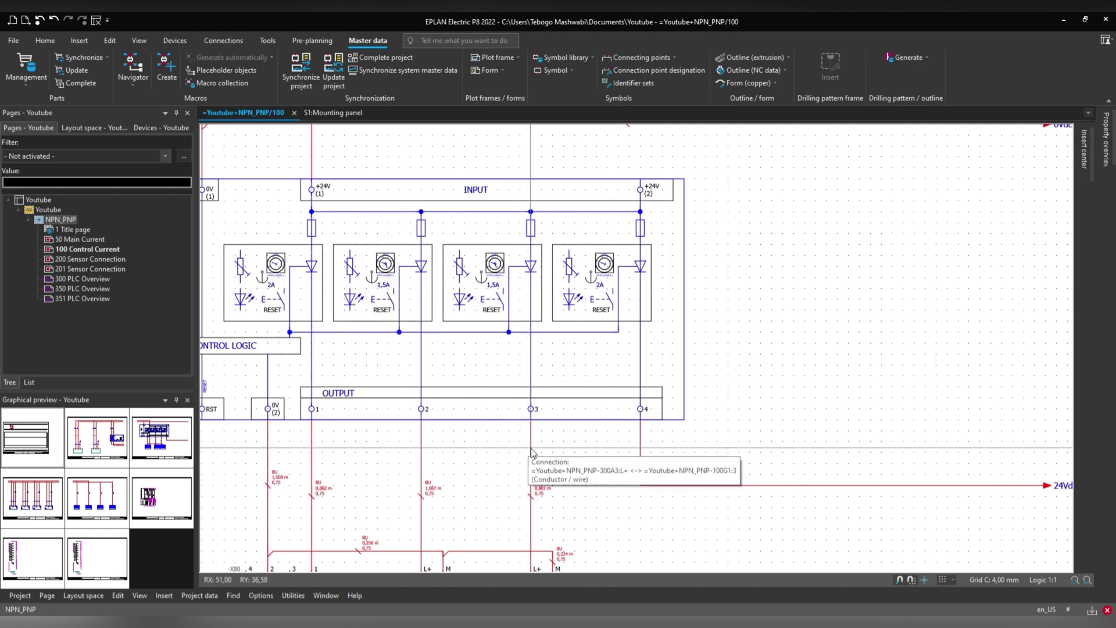
pyautogui.scroll(-1, 526, 460)
pyautogui.scroll(-2, 525, 460)
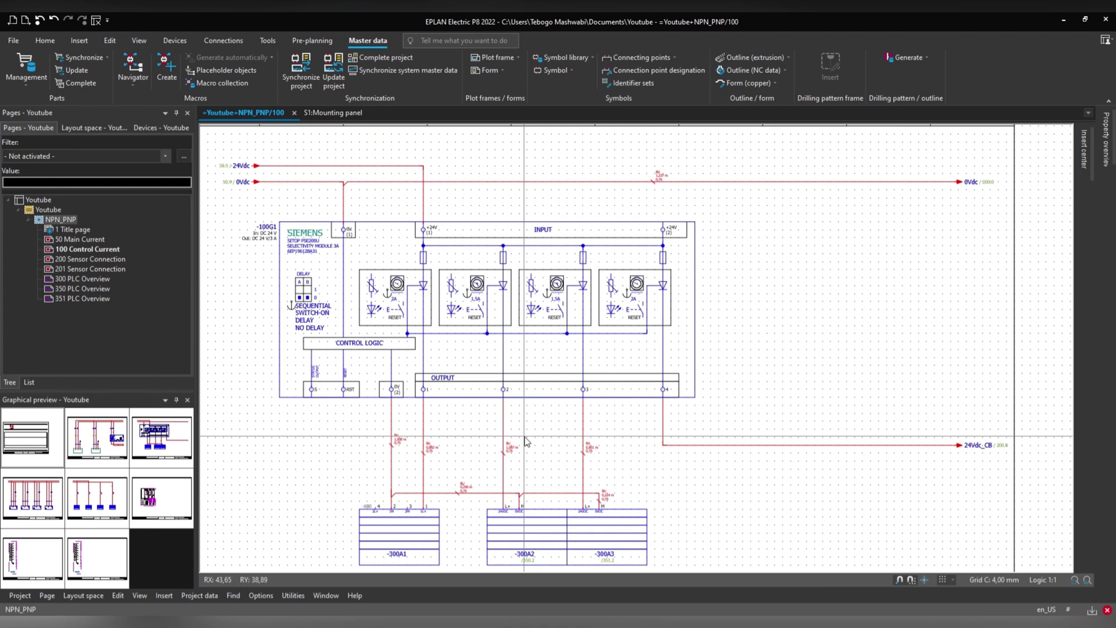
# - Open page 200 Sensor Connection and select all four proximity sensors, then the IFS248 pair and the IY5064 pair
pyautogui.press('pagedown')
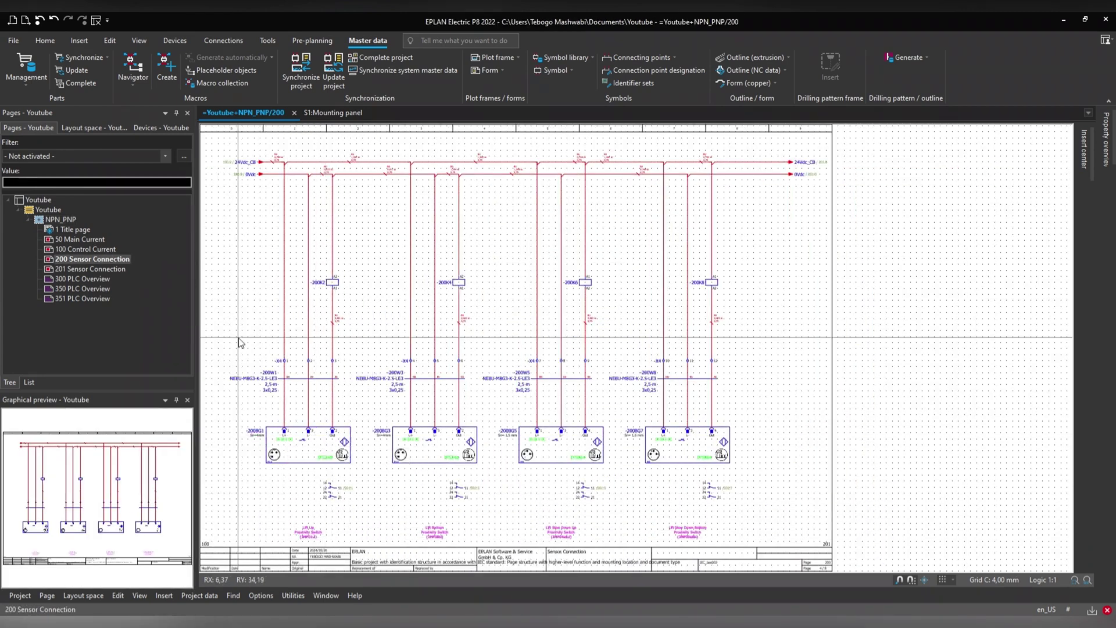
pyautogui.moveTo(239, 407); pyautogui.dragTo(801, 477)
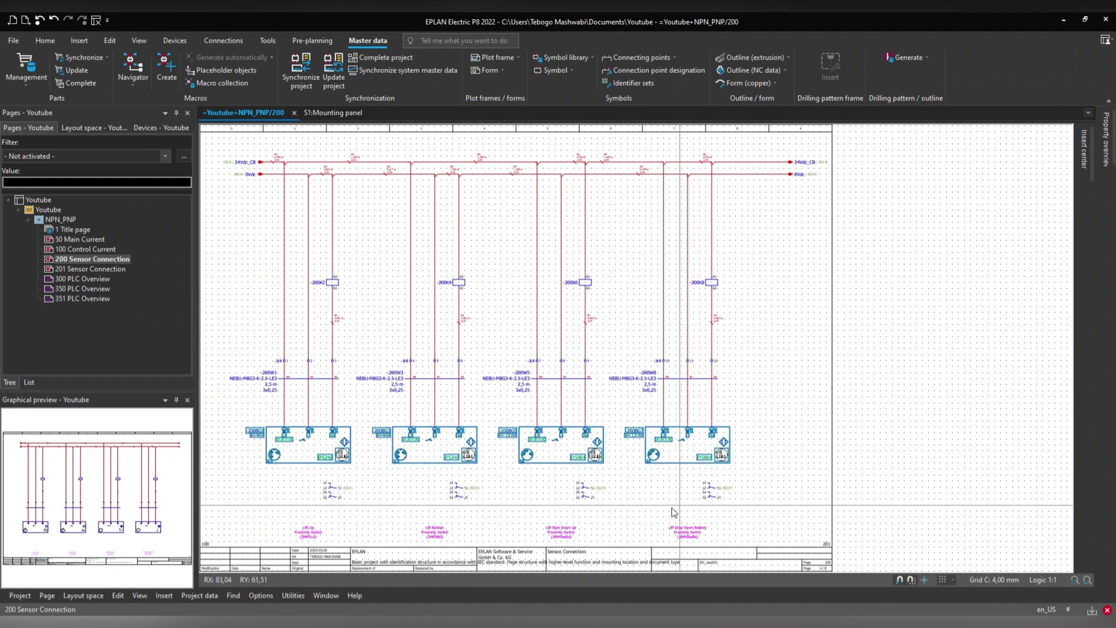
pyautogui.click(250, 405)
pyautogui.moveTo(248, 411); pyautogui.dragTo(496, 512)
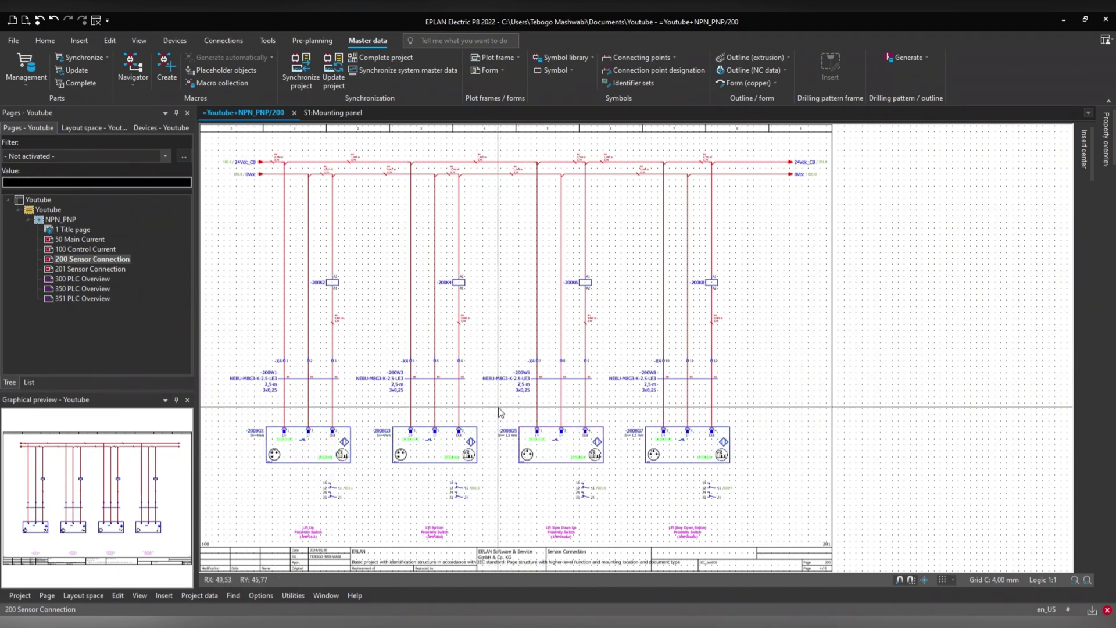
pyautogui.moveTo(499, 406); pyautogui.dragTo(753, 509)
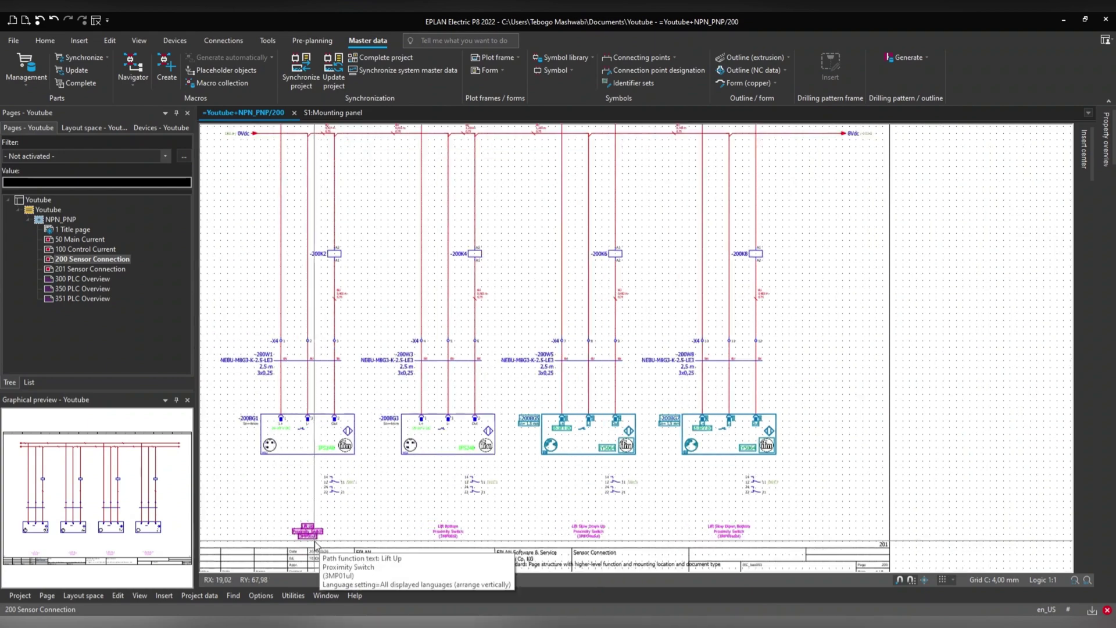
# - Examine the function texts of the Lift Up, Lift Bottom, Lift Slow Down Up and Lift Slow Down Bottom proximity switches
pyautogui.scroll(3, 317, 526)
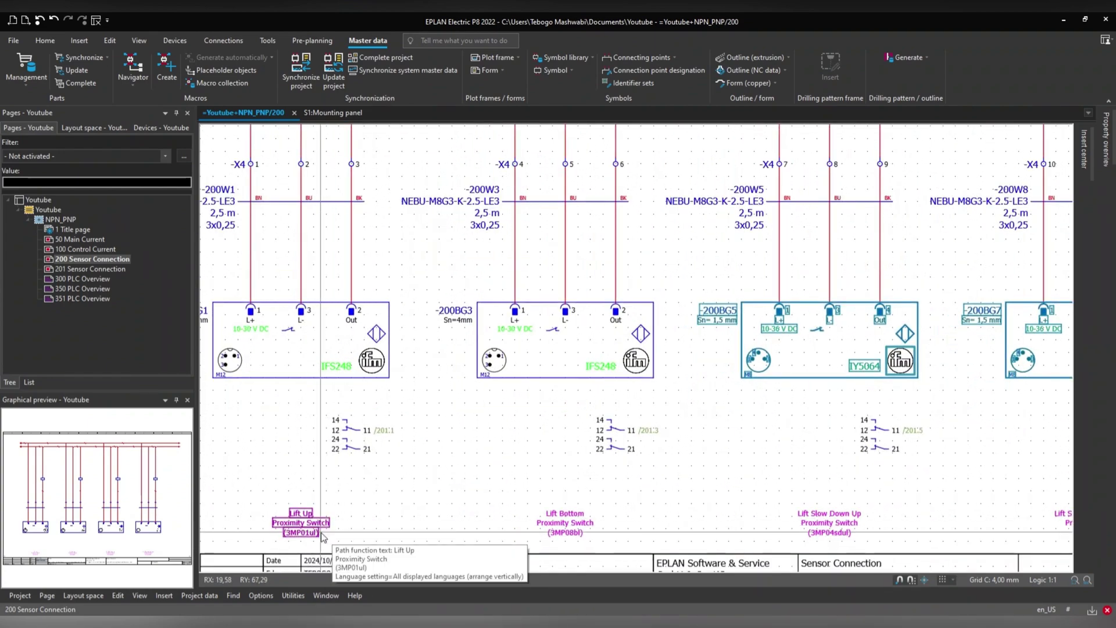
pyautogui.scroll(1, 324, 523)
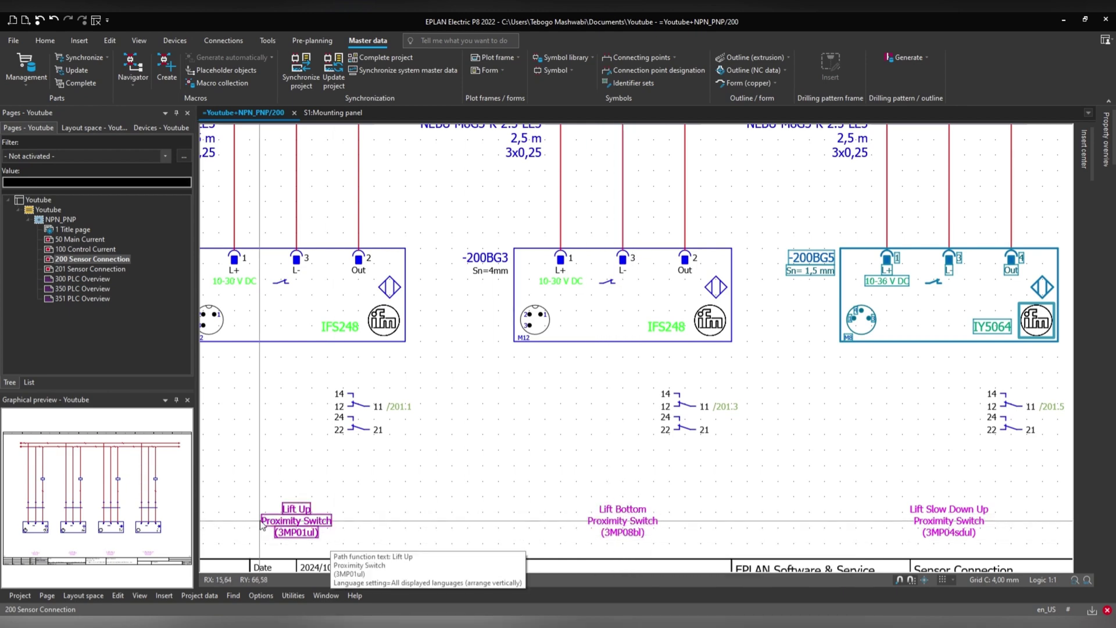
pyautogui.scroll(-1, 324, 522)
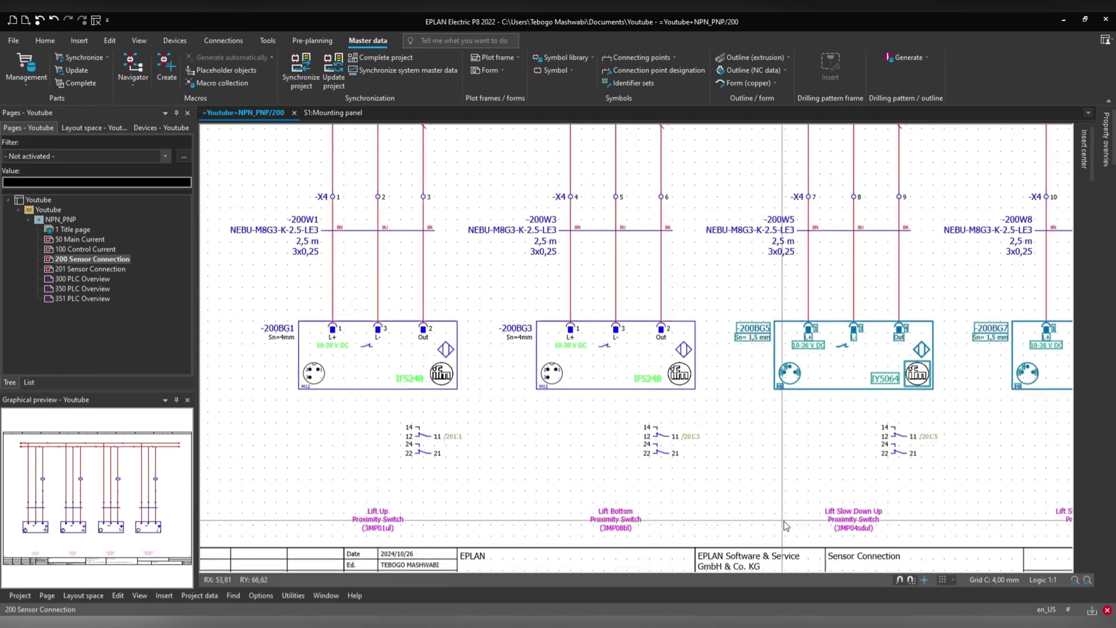
pyautogui.scroll(1, 618, 535)
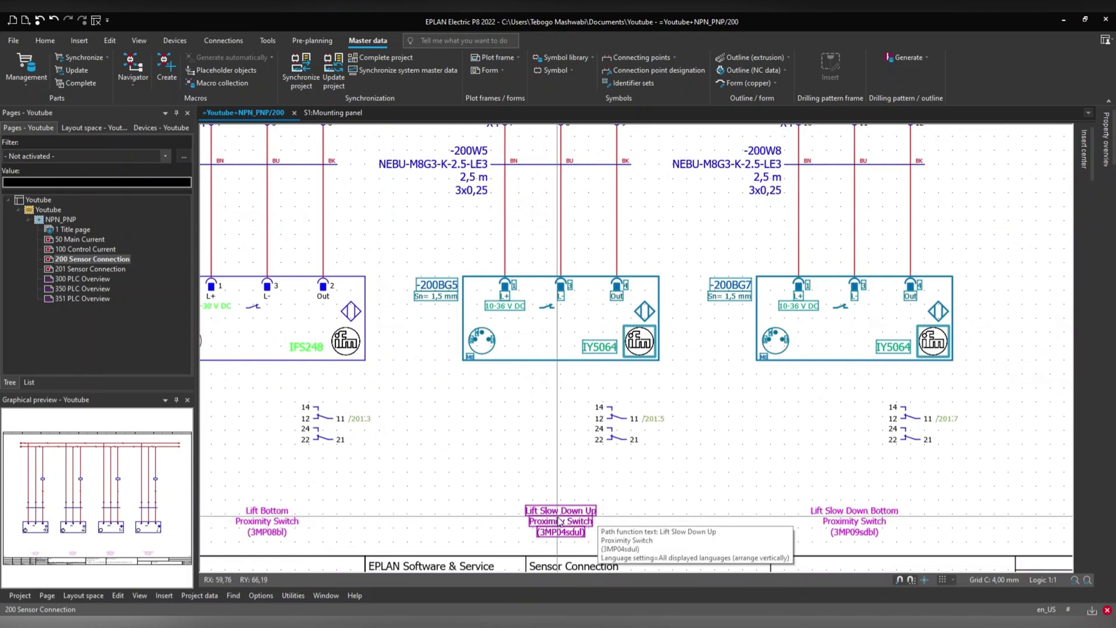
pyautogui.moveTo(869, 530); pyautogui.dragTo(579, 529, button='middle')
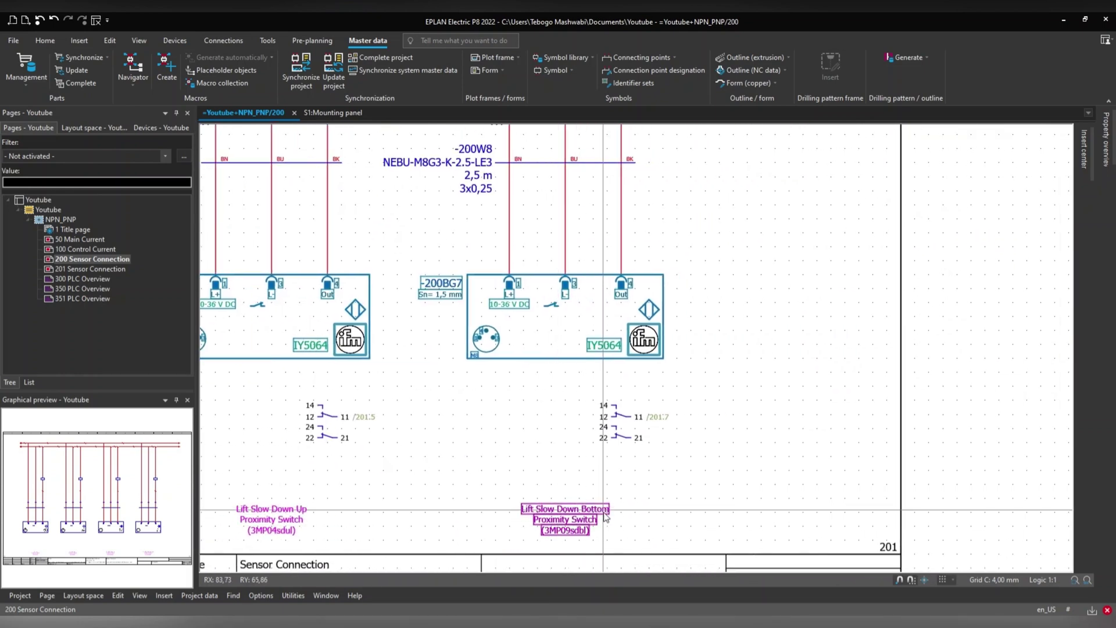
pyautogui.scroll(-1, 600, 526)
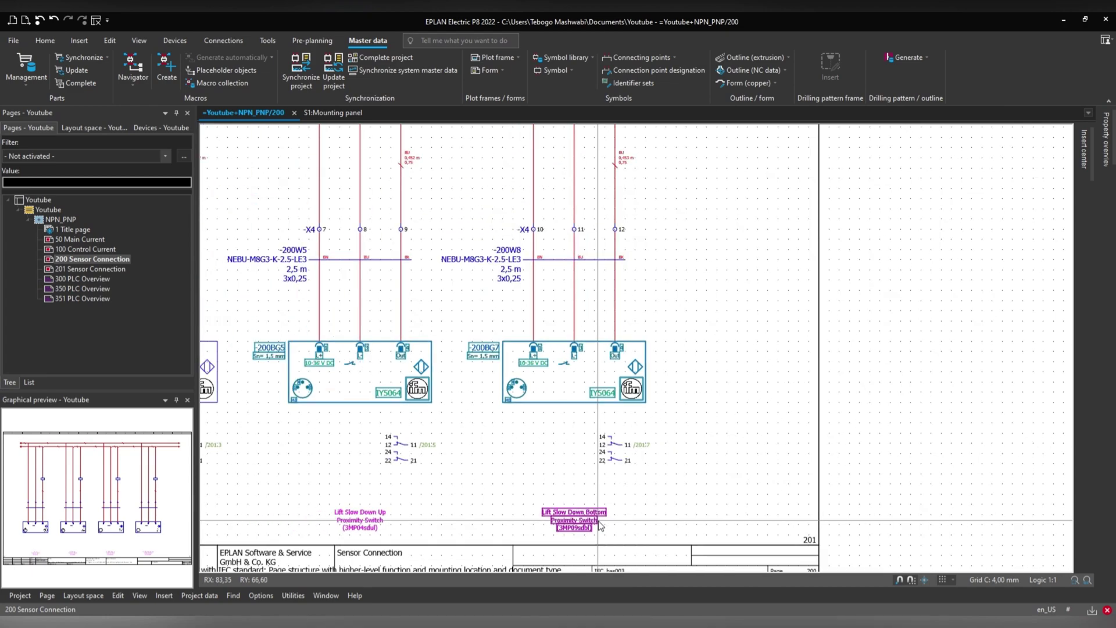
pyautogui.scroll(-2, 432, 482)
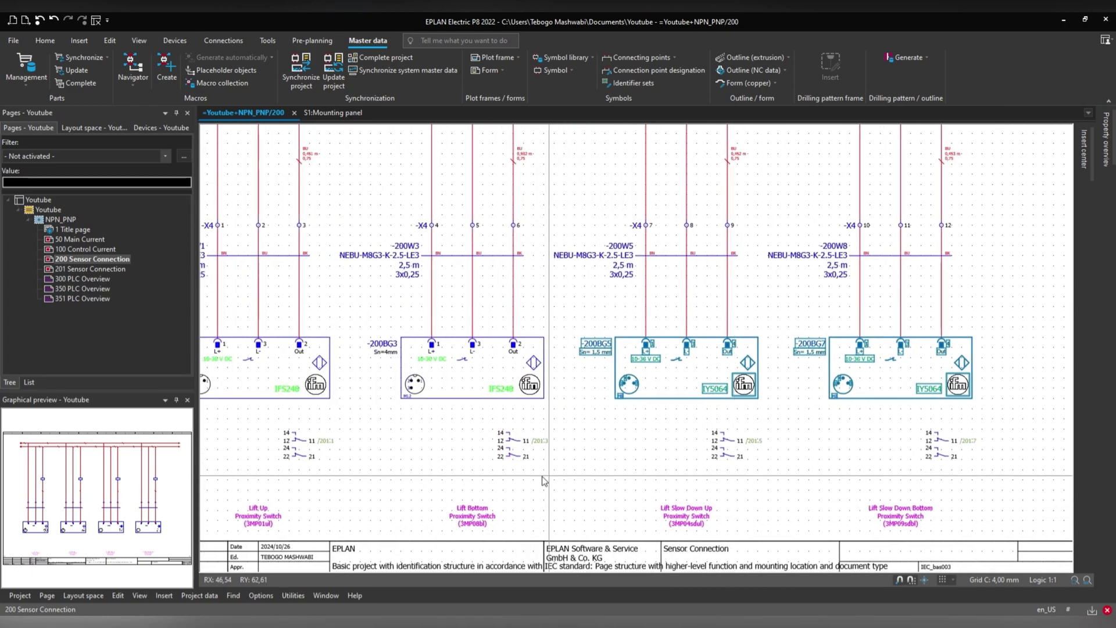
pyautogui.moveTo(428, 487); pyautogui.dragTo(439, 503, button='middle')
# - Examine how the 24Vdc_CB and 0Vdc lines supply the sensors and the relay coils -200K2, -200K4, -200K6 and -200K8
pyautogui.scroll(1, 433, 500)
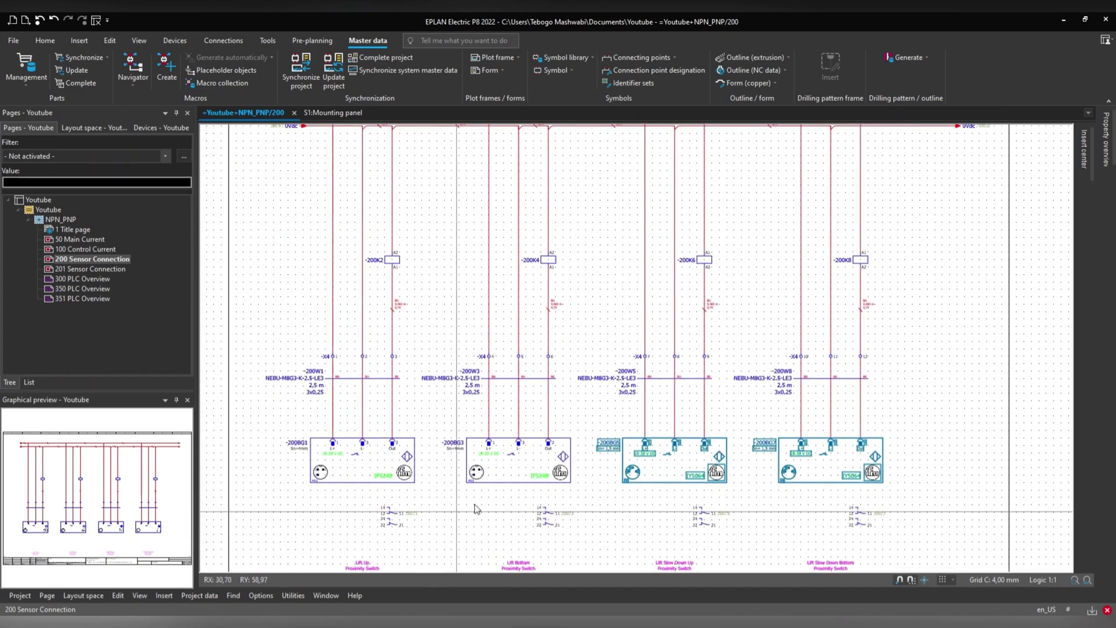
pyautogui.scroll(2, 378, 401)
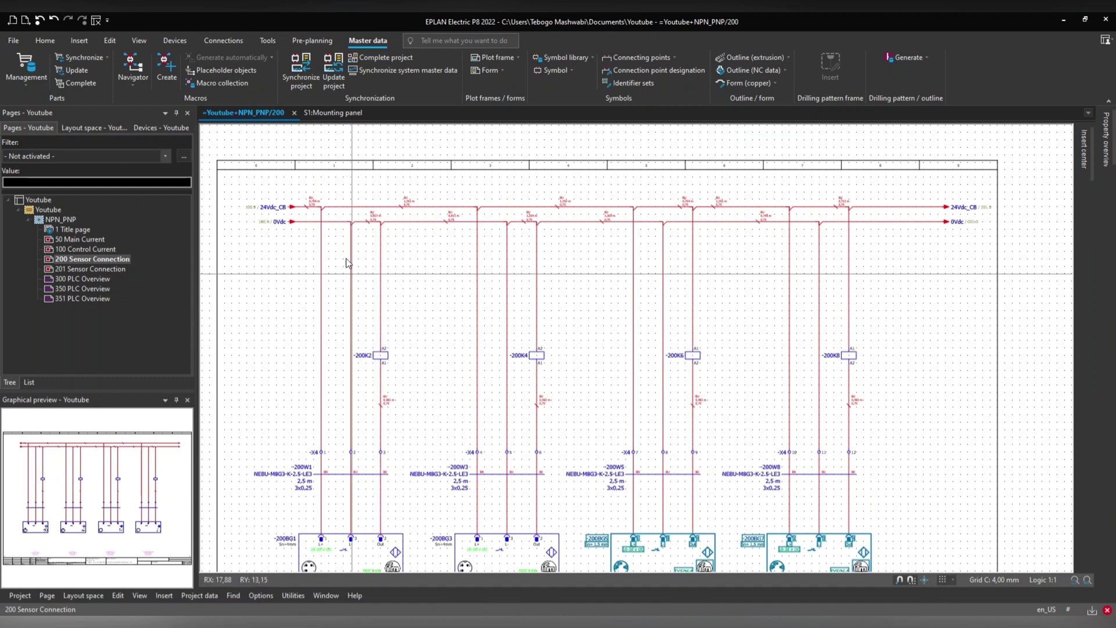
pyautogui.scroll(2, 347, 256)
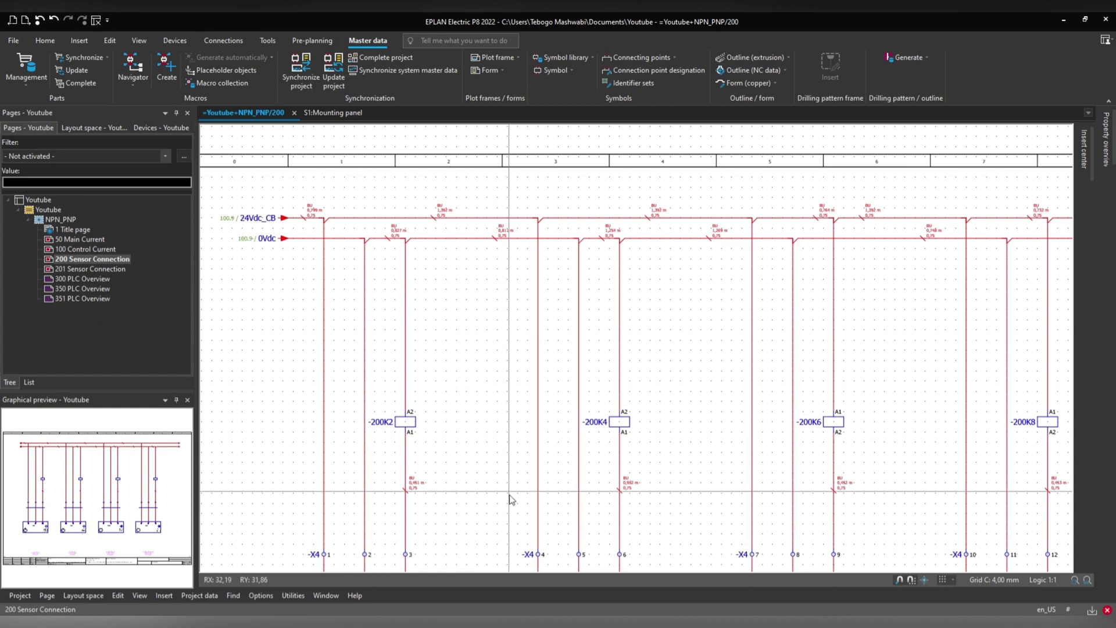
pyautogui.hscroll(3, 689, 270)
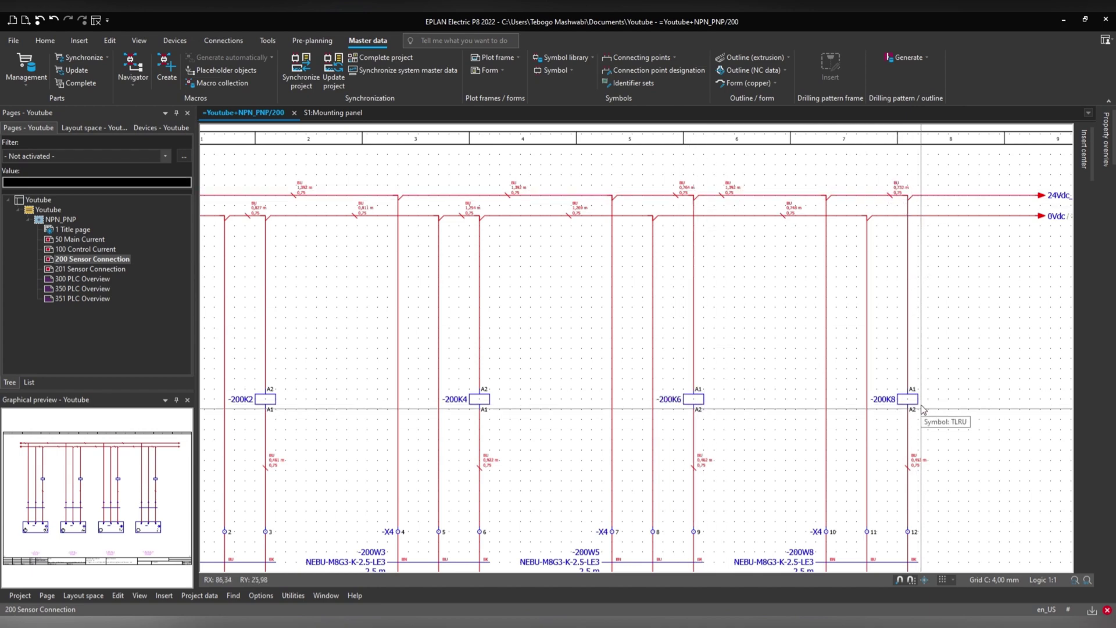
pyautogui.scroll(-5, 921, 409)
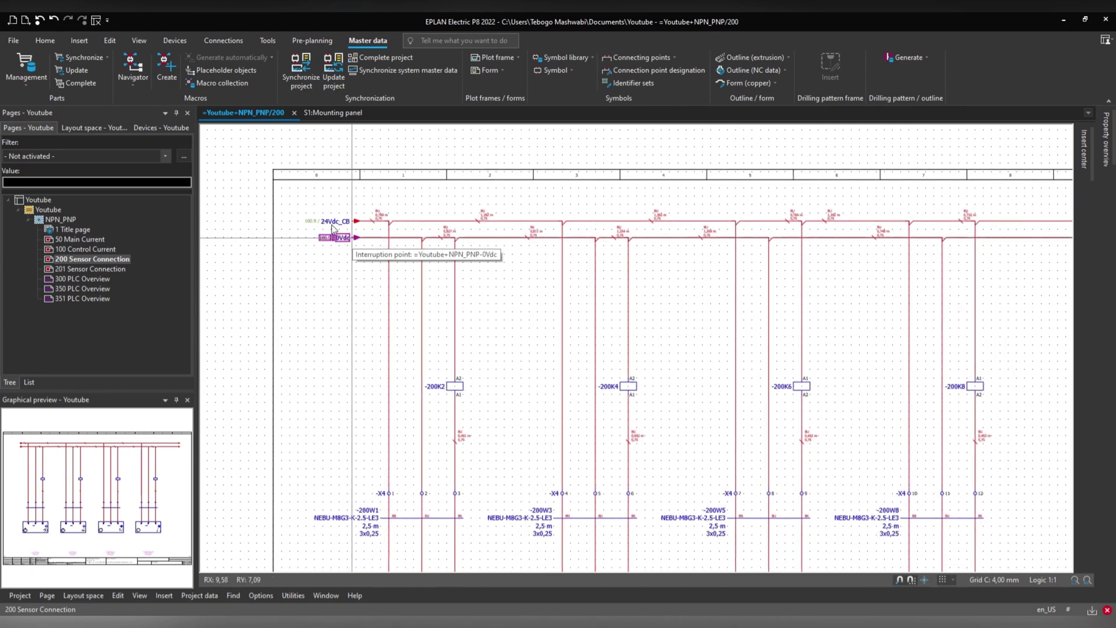
pyautogui.scroll(1, 333, 228)
pyautogui.scroll(2, 433, 285)
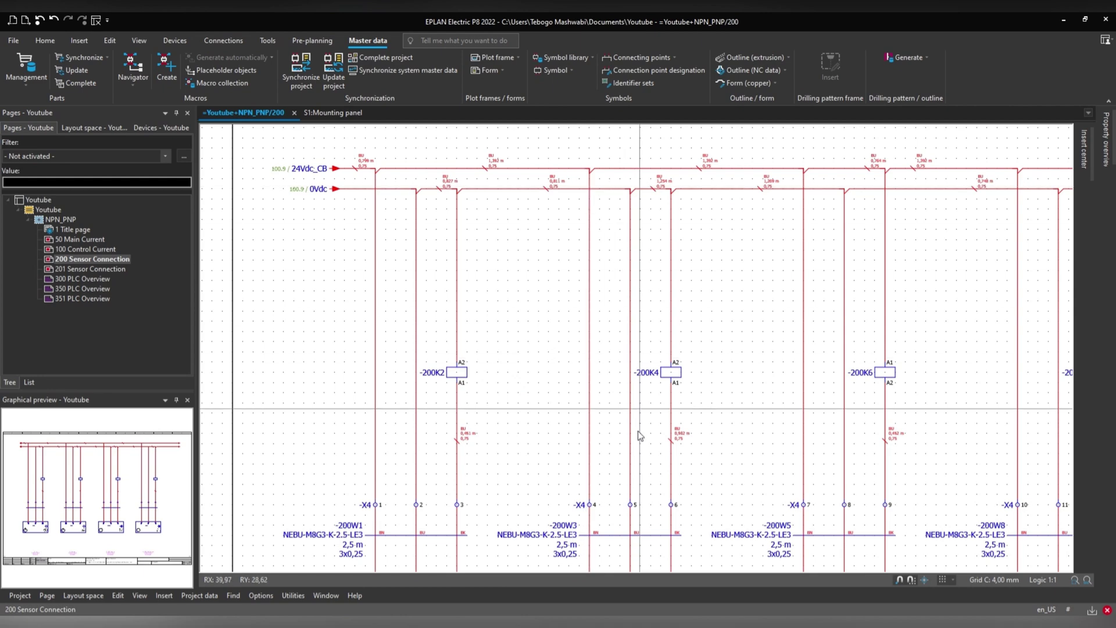
# - Examine the sensor wiring from the 24Vdc_CB and 0Vdc lines through the relay coils and -X4 terminals to all four proximity sensors
pyautogui.keyDown('shift'); pyautogui.hscroll(5, 449, 368); pyautogui.keyUp('shift')
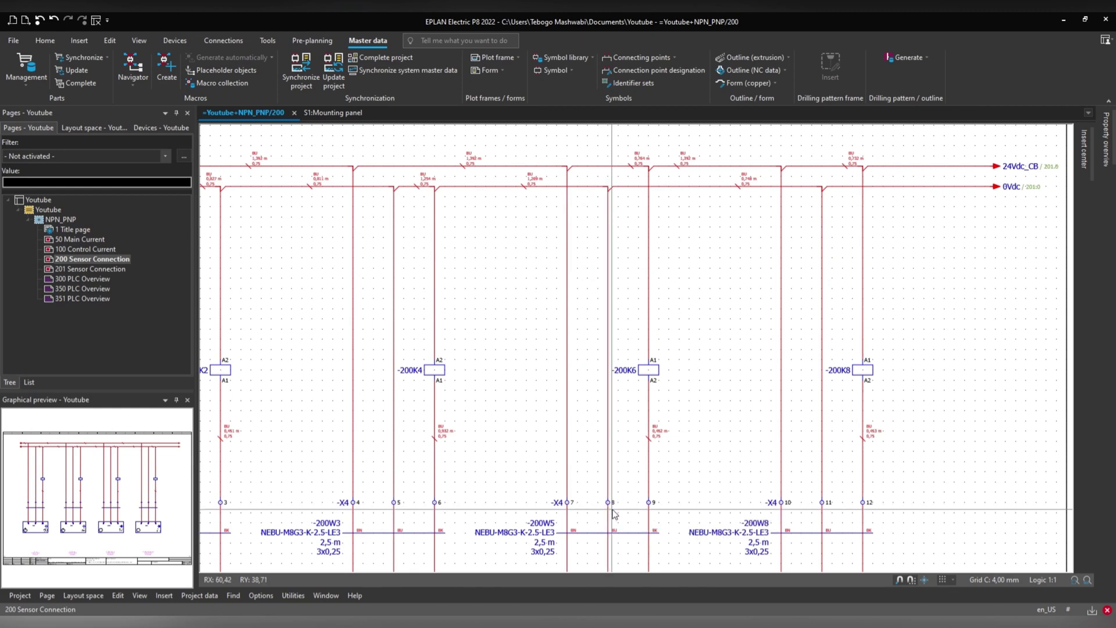
pyautogui.keyDown('shift'); pyautogui.hscroll(3, 662, 220); pyautogui.keyUp('shift')
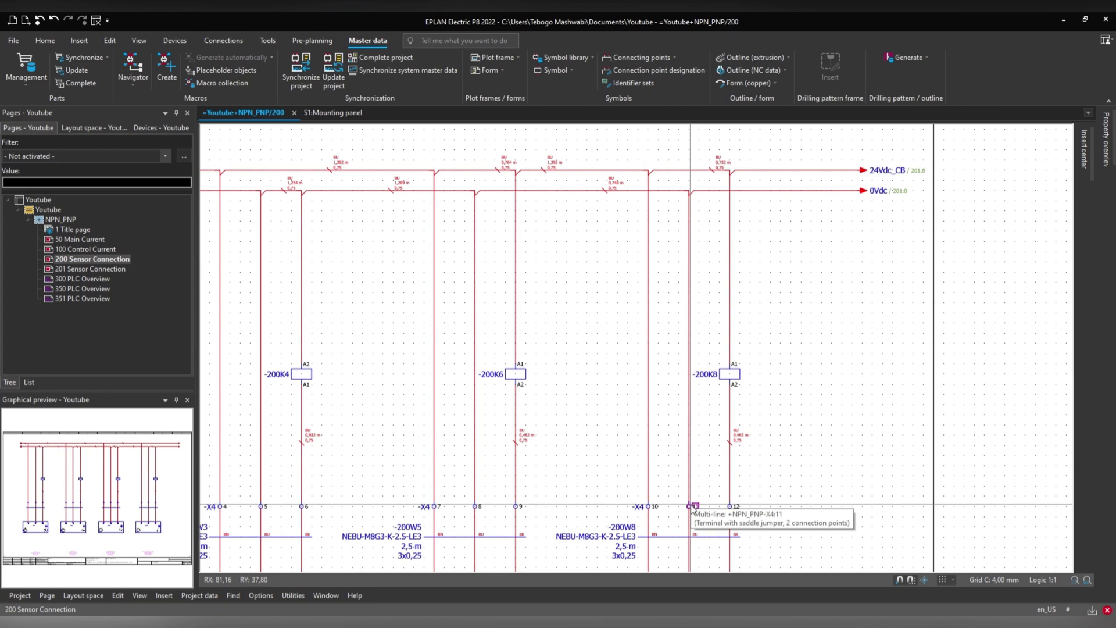
pyautogui.scroll(-3, 692, 509)
pyautogui.scroll(2, 598, 512)
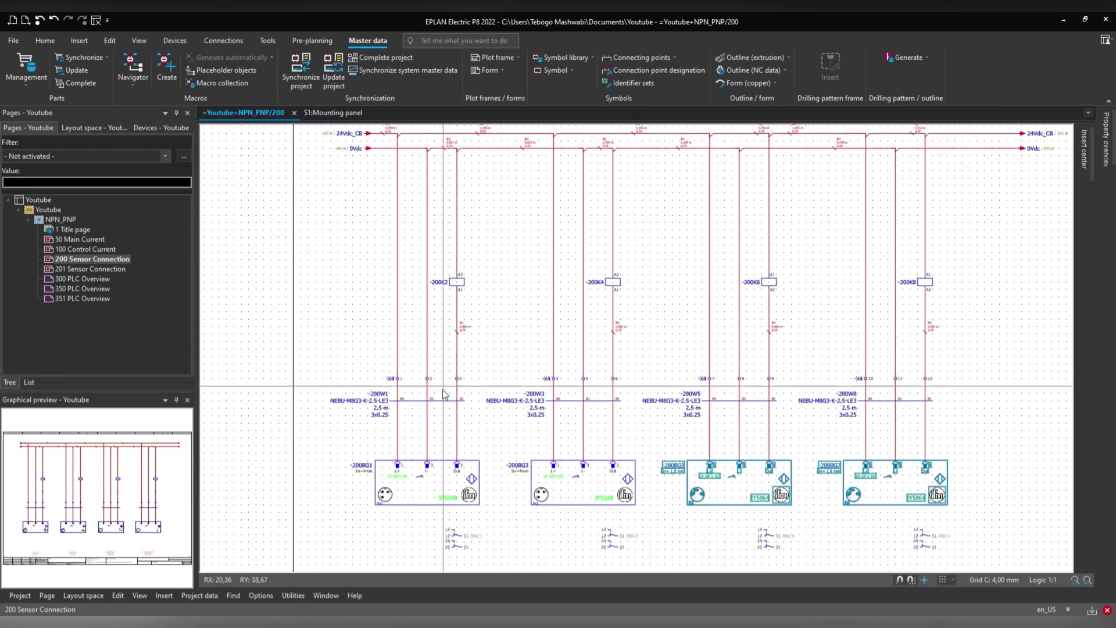
pyautogui.scroll(1, 444, 394)
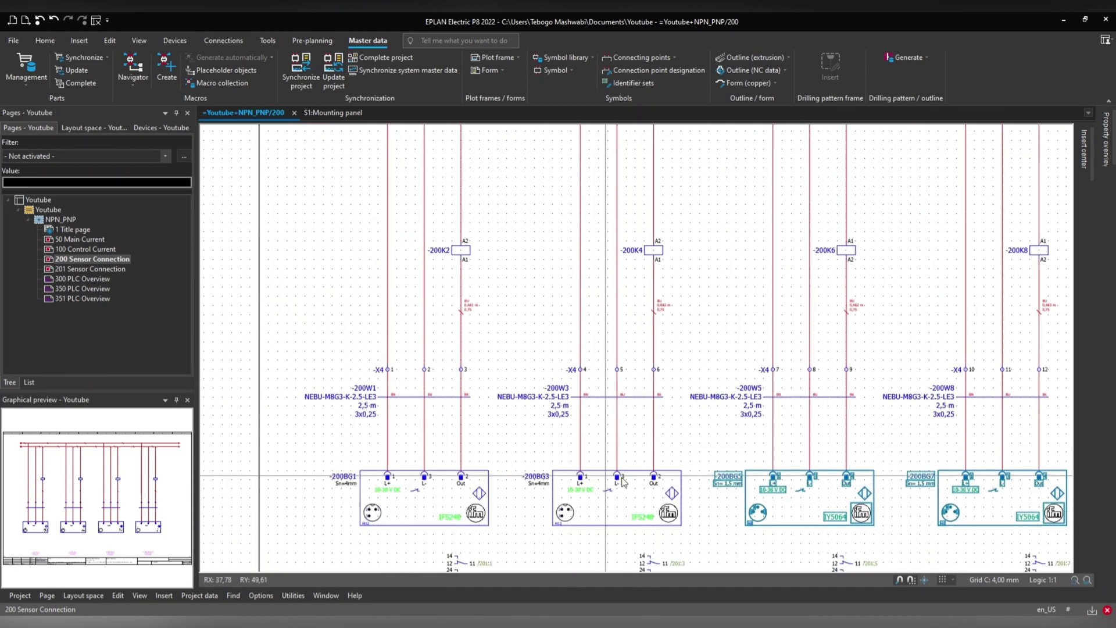
pyautogui.moveTo(623, 482); pyautogui.dragTo(522, 484, button='middle')
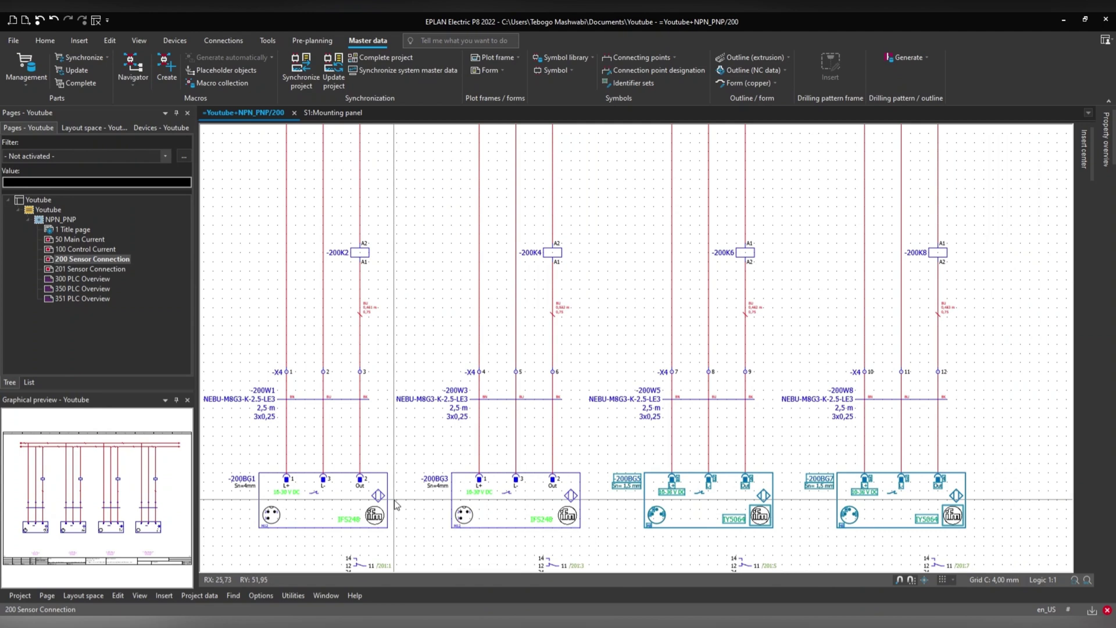
pyautogui.moveTo(370, 462); pyautogui.dragTo(426, 467, button='middle')
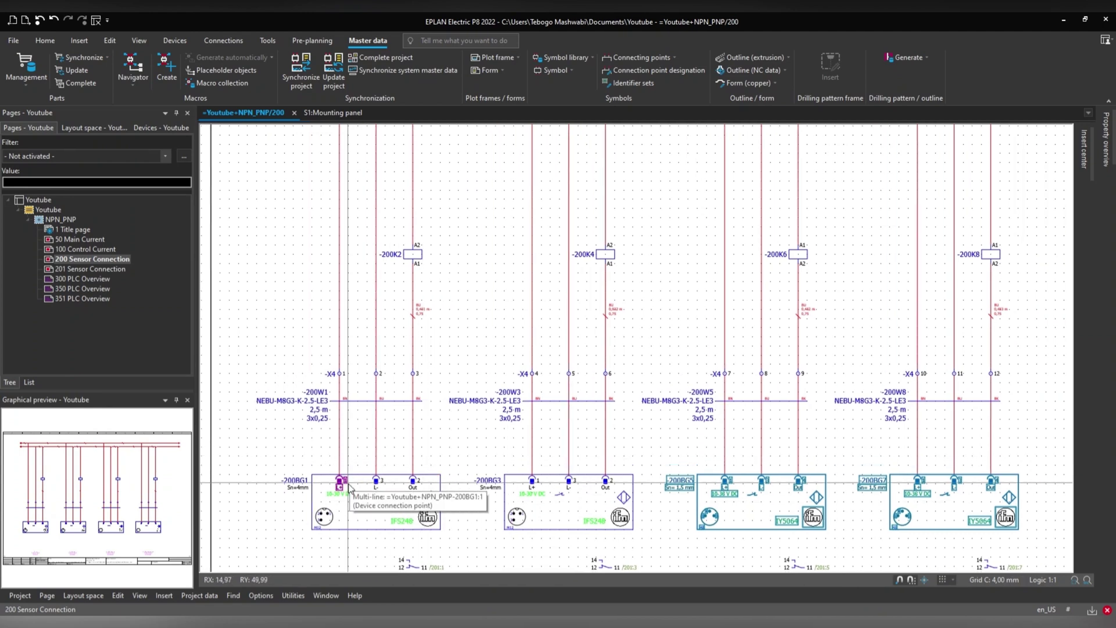
# - Draw a line arrow on sensor -200BG1 from L+ across to Out and upward along the output wire
pyautogui.scroll(1, 351, 500)
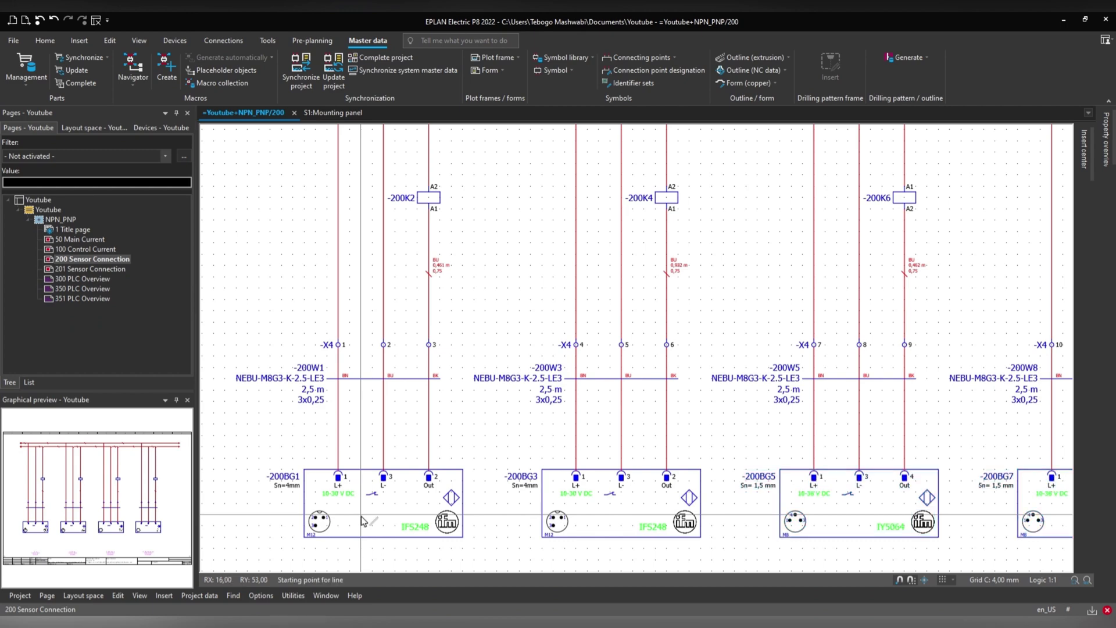
pyautogui.click(338, 503)
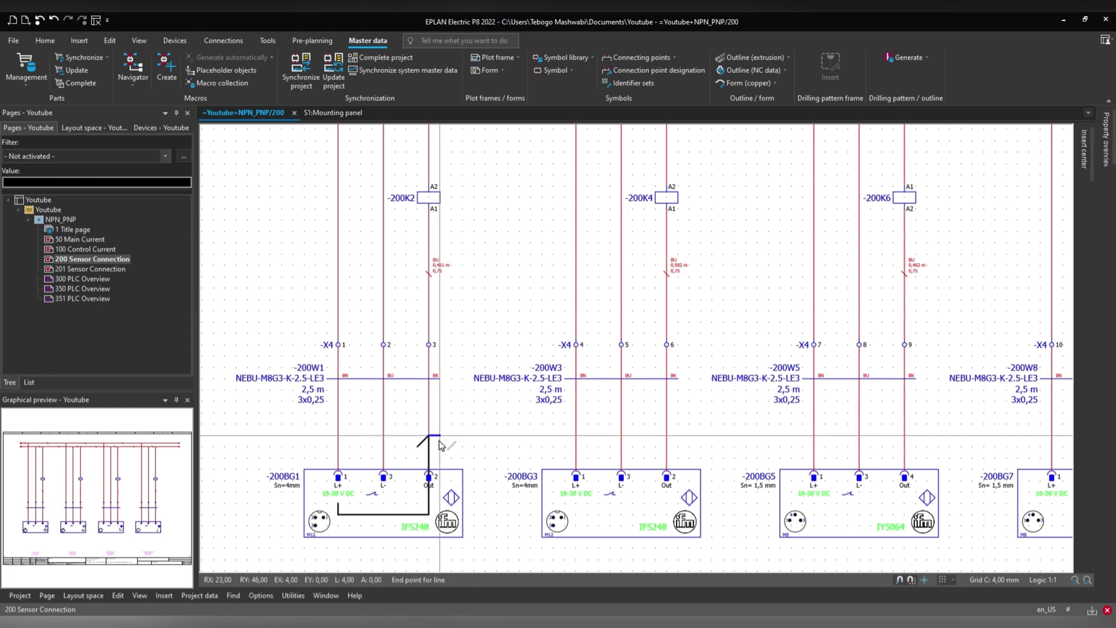
pyautogui.press('Escape')
# - Trace the -200BG1 output wire through terminal -X4:3 to coil -200K2 A1, and A2 to the 0Vdc line
pyautogui.scroll(3, 486, 341)
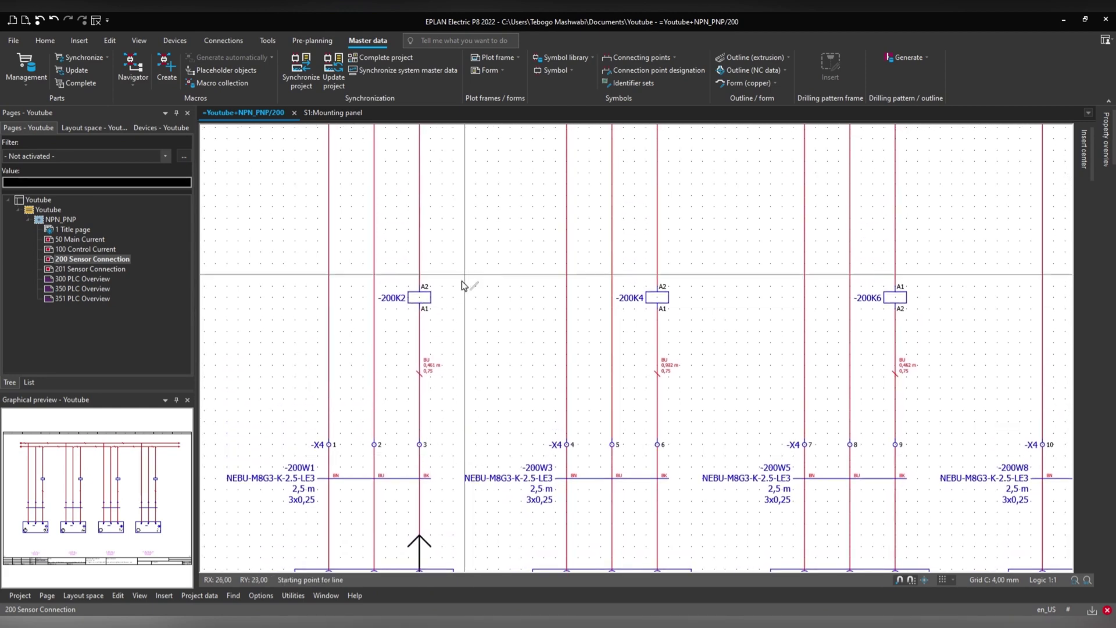
pyautogui.scroll(5, 442, 349)
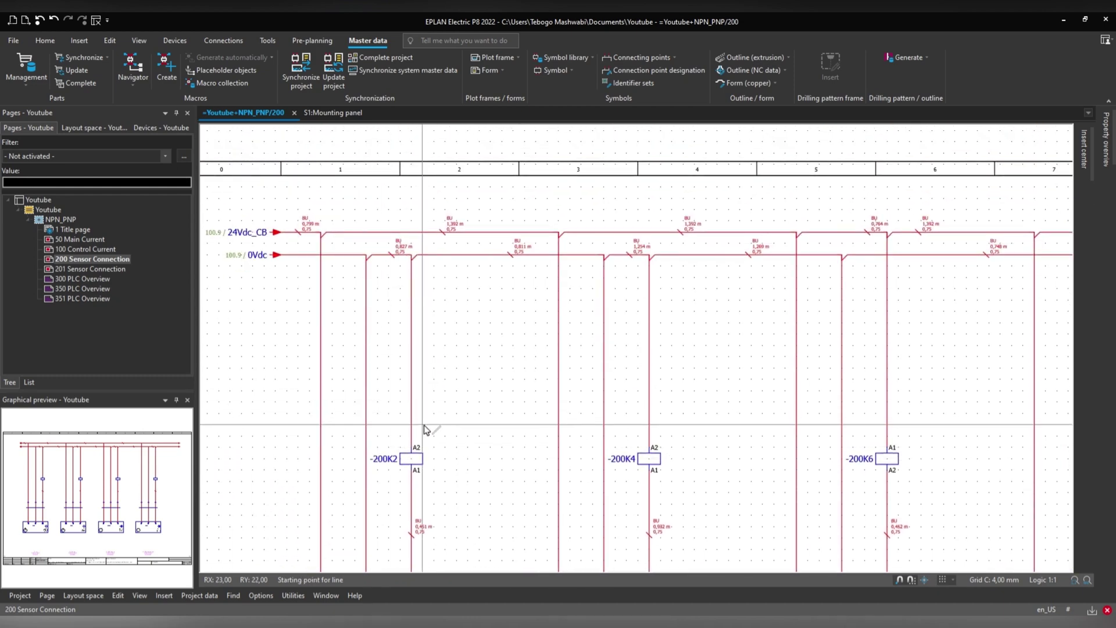
pyautogui.scroll(-4, 442, 406)
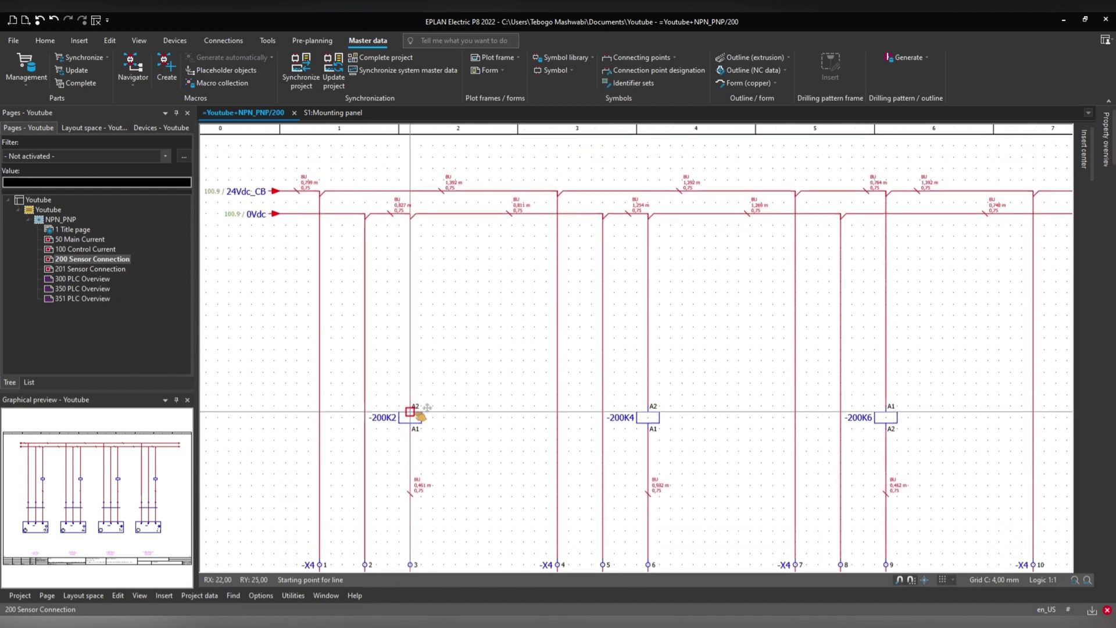
pyautogui.scroll(-3, 445, 406)
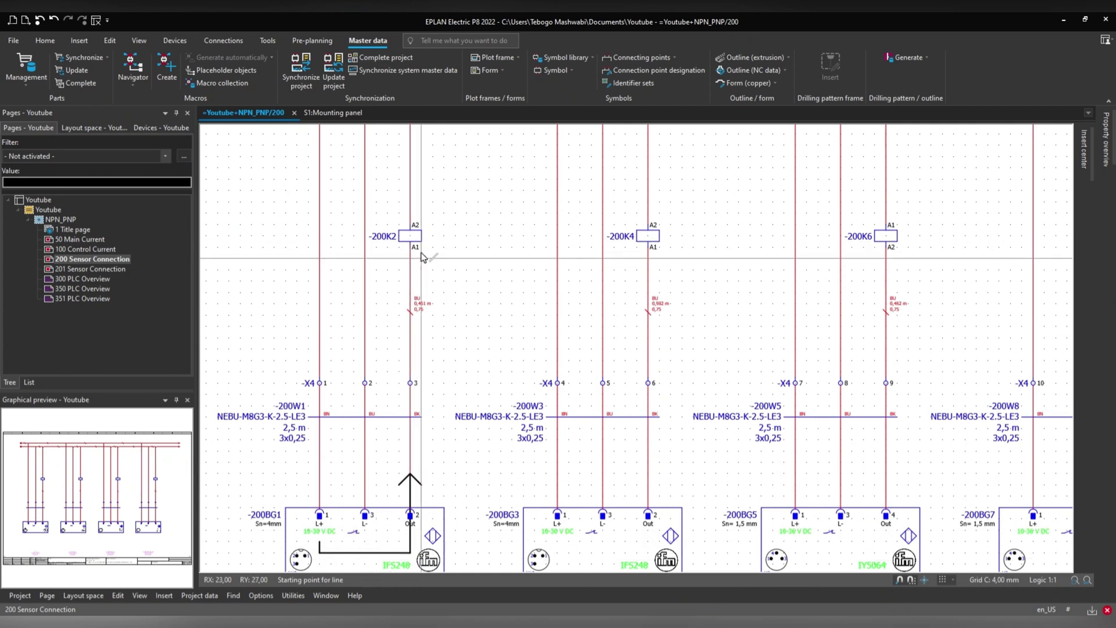
pyautogui.scroll(3, 423, 255)
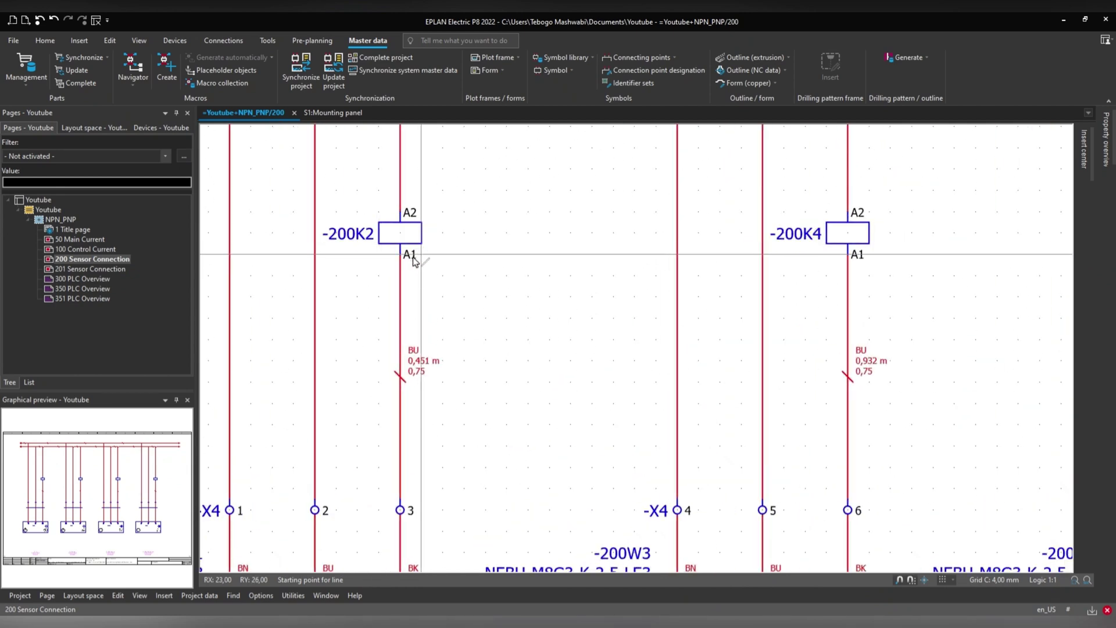
pyautogui.scroll(-5, 407, 262)
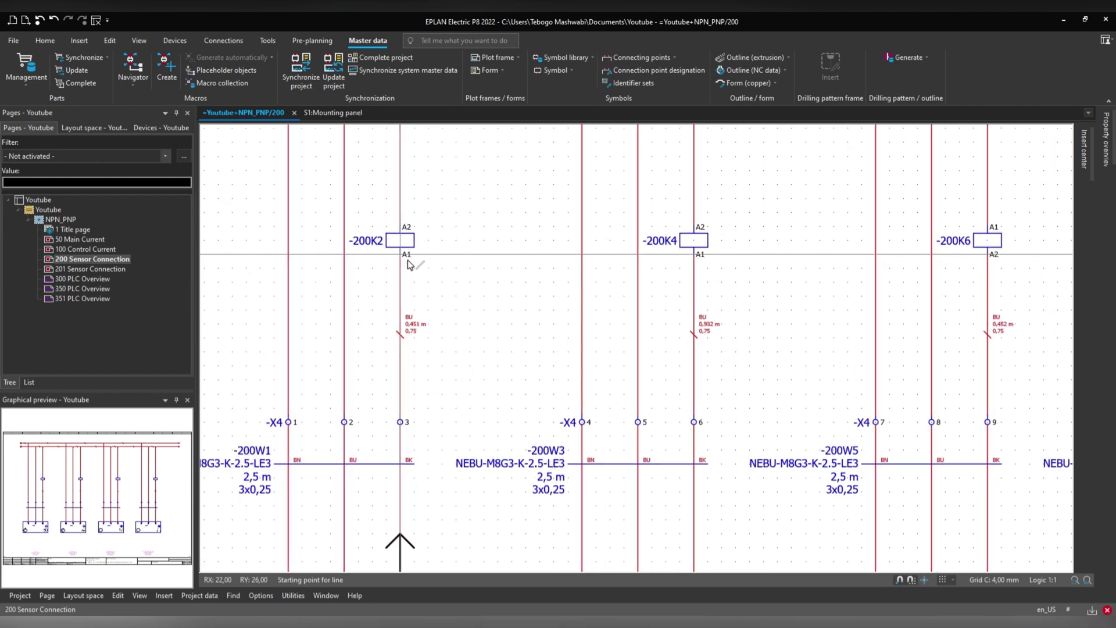
# - Draw a line arrow on sensor -200BG5 from L- across to Out and upward along the output wire
pyautogui.moveTo(698, 405); pyautogui.dragTo(459, 433, button='middle')
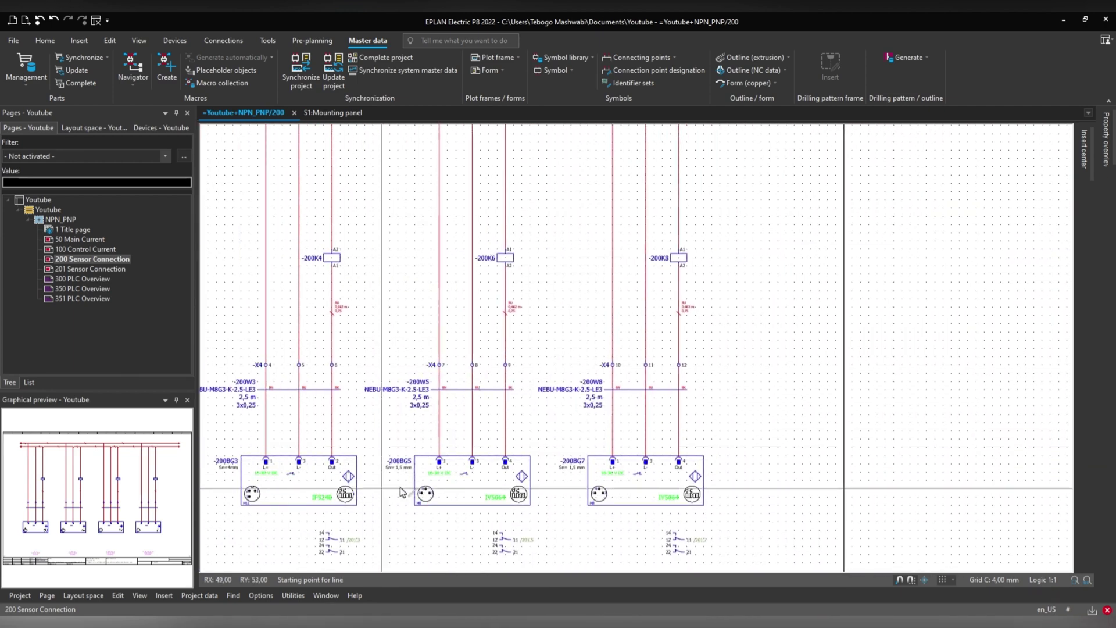
pyautogui.moveTo(502, 411); pyautogui.dragTo(449, 464, button='middle')
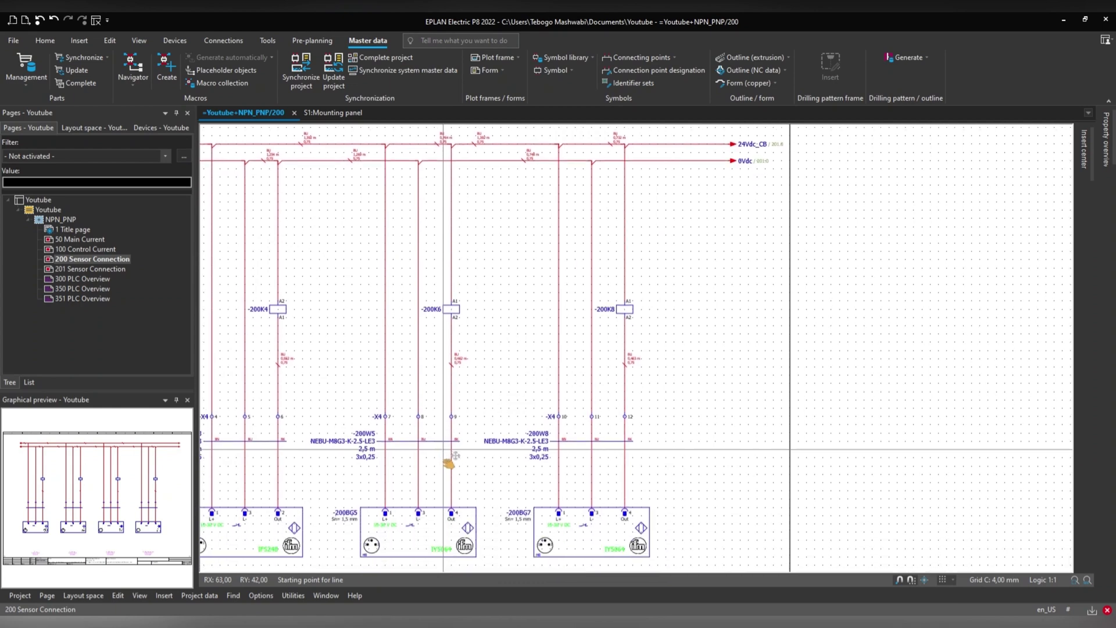
pyautogui.scroll(3, 419, 529)
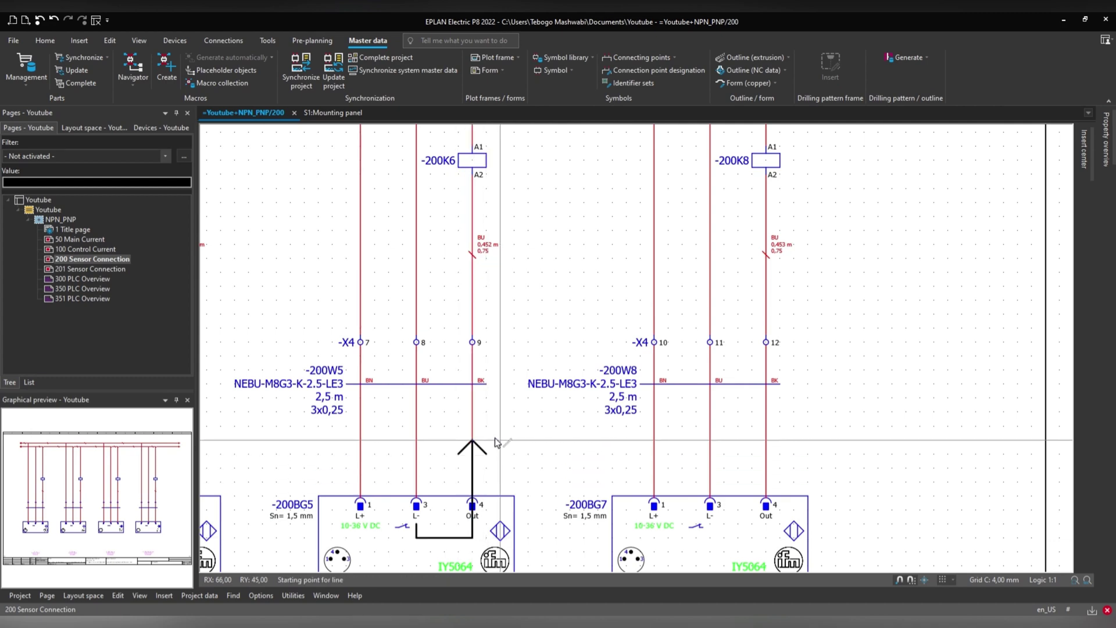
# - Trace the -200BG5 output wire to coil -200K6 A2 and from A1 to the 24Vdc_CB line, and end the Line command
pyautogui.scroll(-3, 493, 441)
pyautogui.scroll(2, 445, 484)
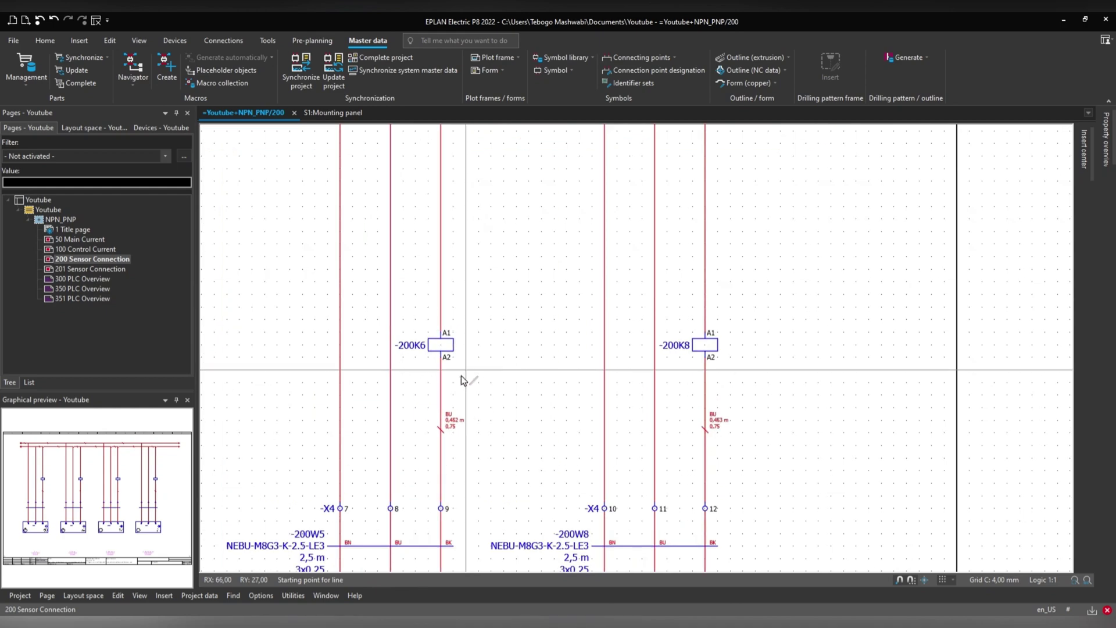
pyautogui.scroll(3, 453, 358)
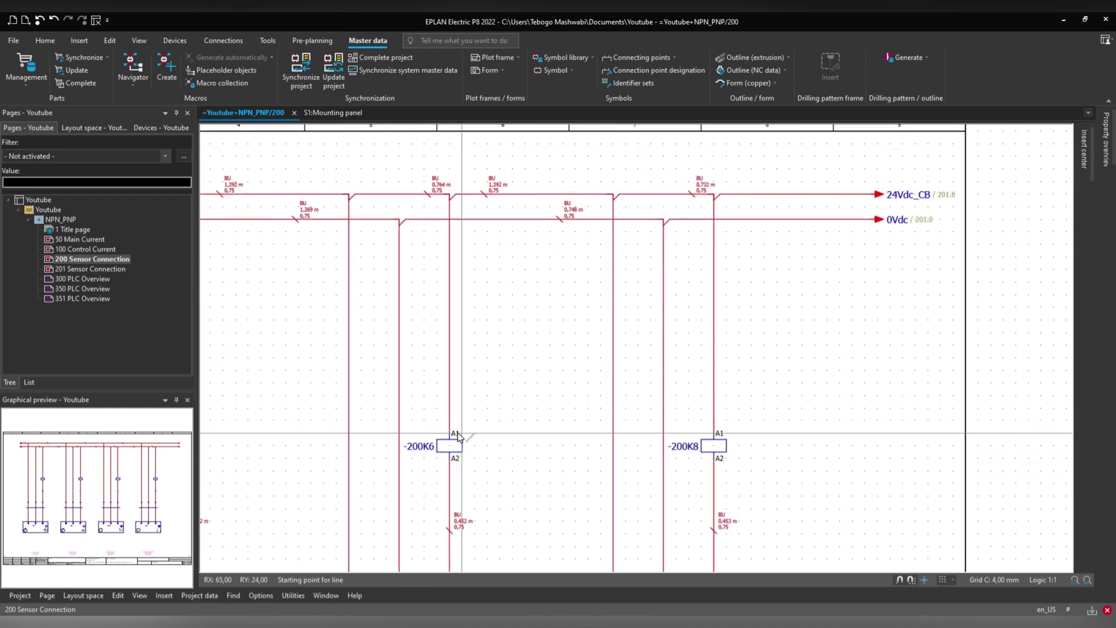
pyautogui.scroll(-4, 458, 436)
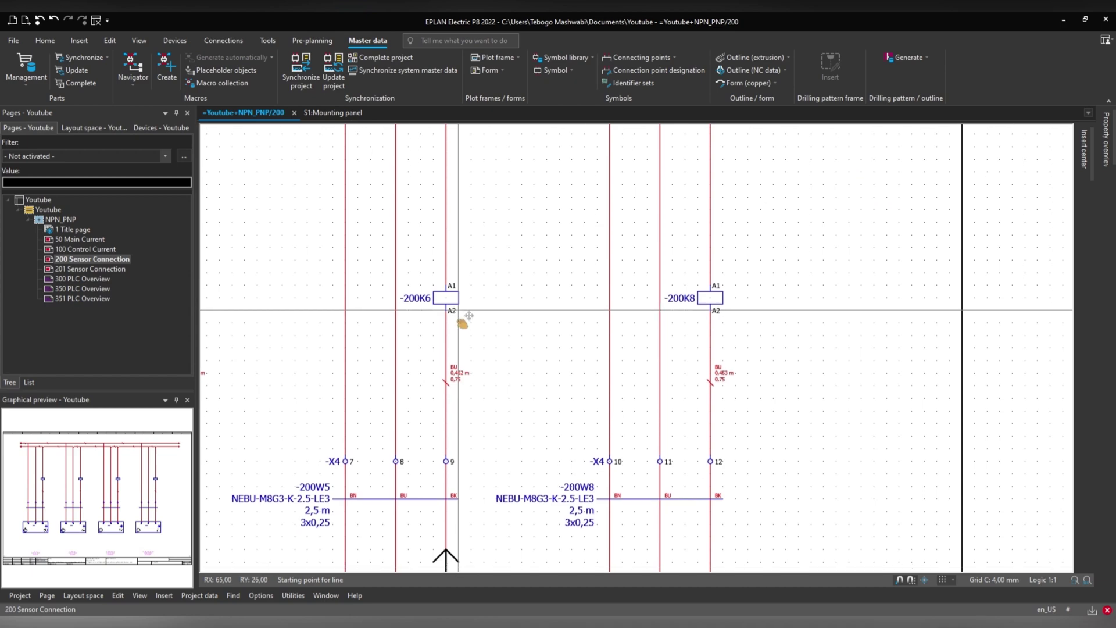
pyautogui.scroll(-4, 463, 323)
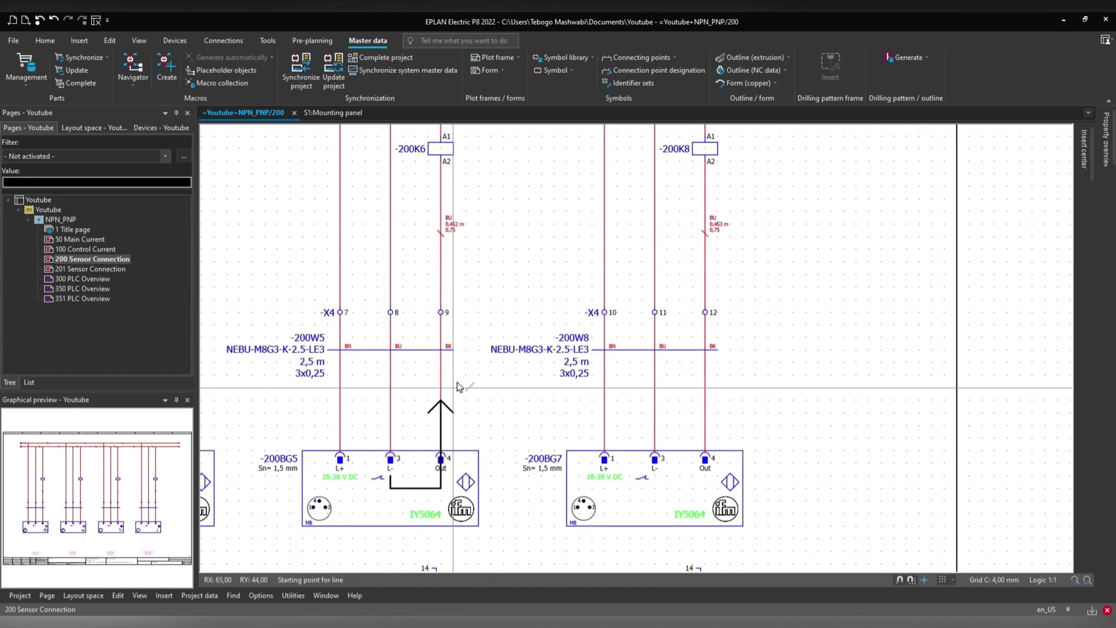
pyautogui.scroll(1, 457, 407)
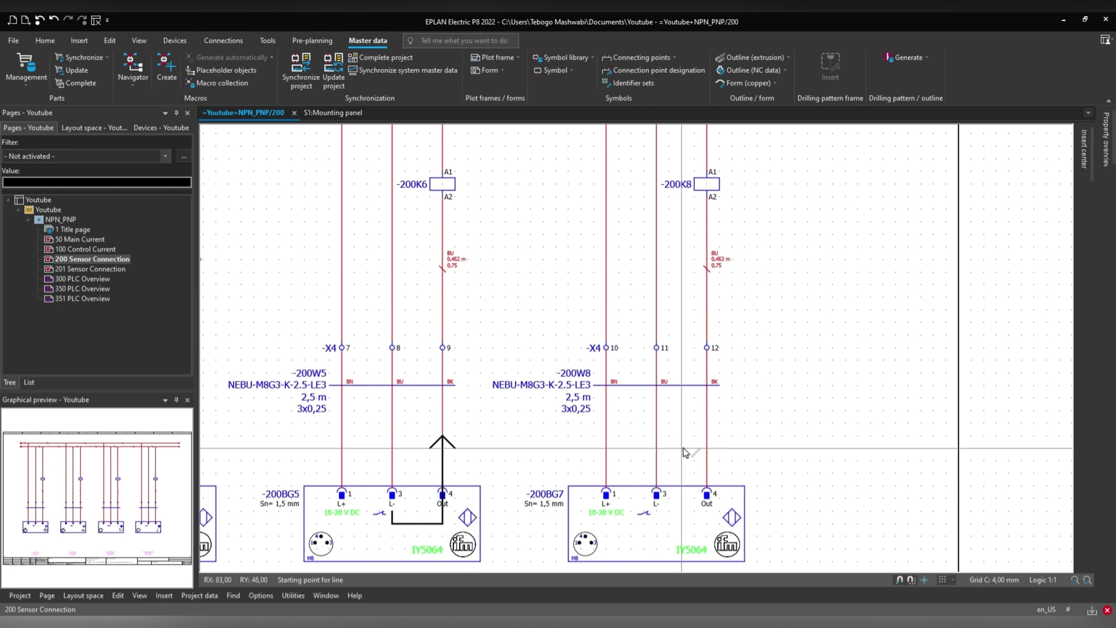
pyautogui.keyDown('ctrl'); pyautogui.scroll(-3, 685, 452); pyautogui.keyUp('ctrl')
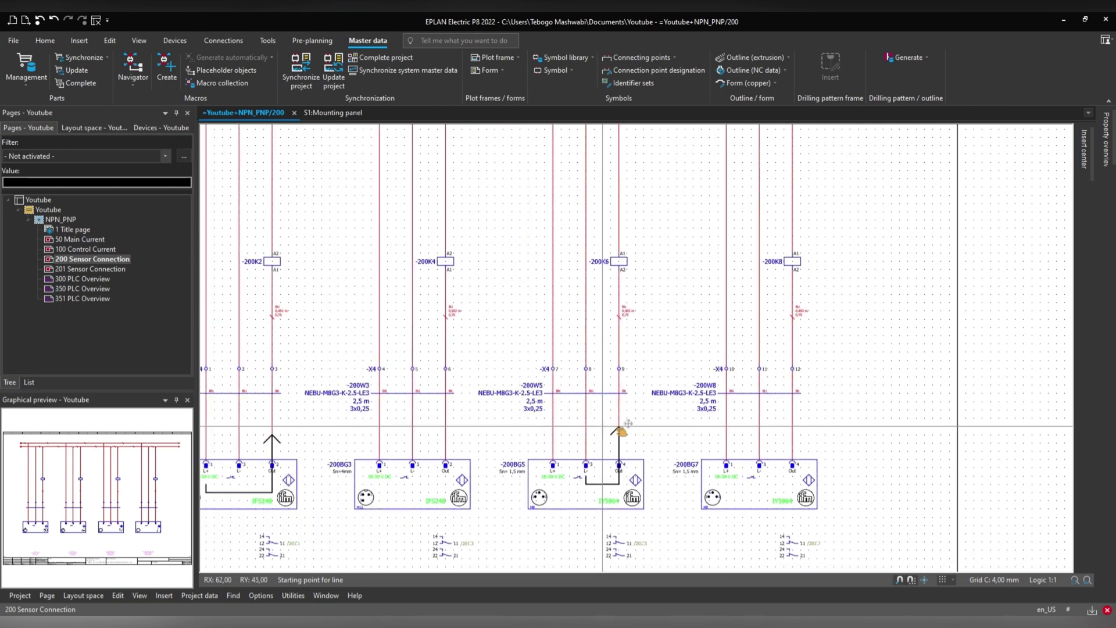
pyautogui.keyDown('ctrl'); pyautogui.scroll(-3, 603, 425); pyautogui.keyUp('ctrl')
pyautogui.rightClick(494, 338)
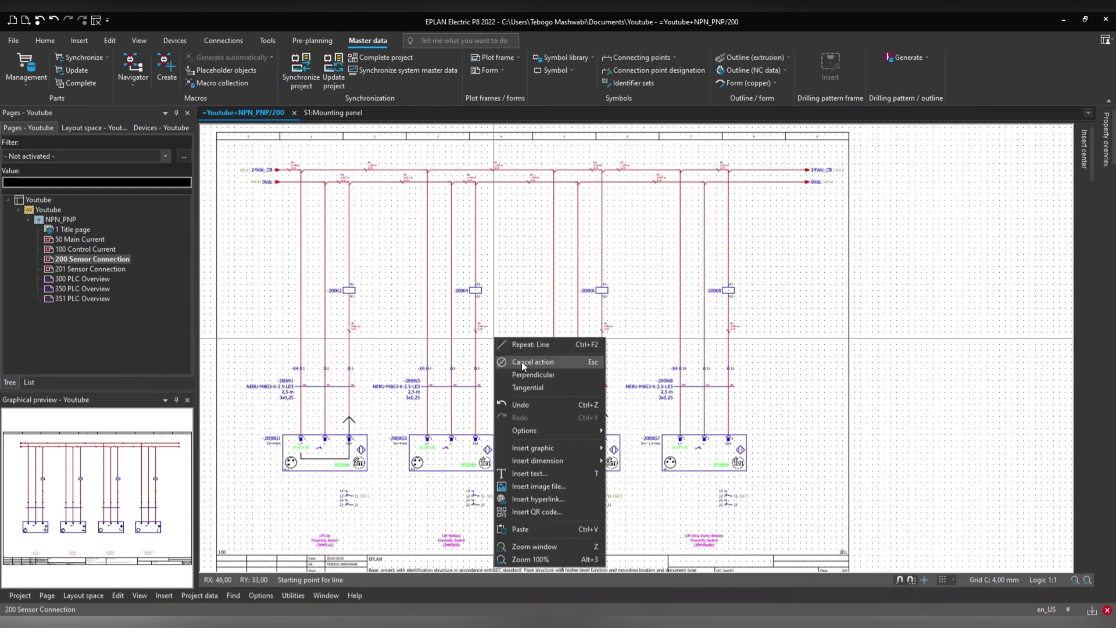
pyautogui.click(522, 362)
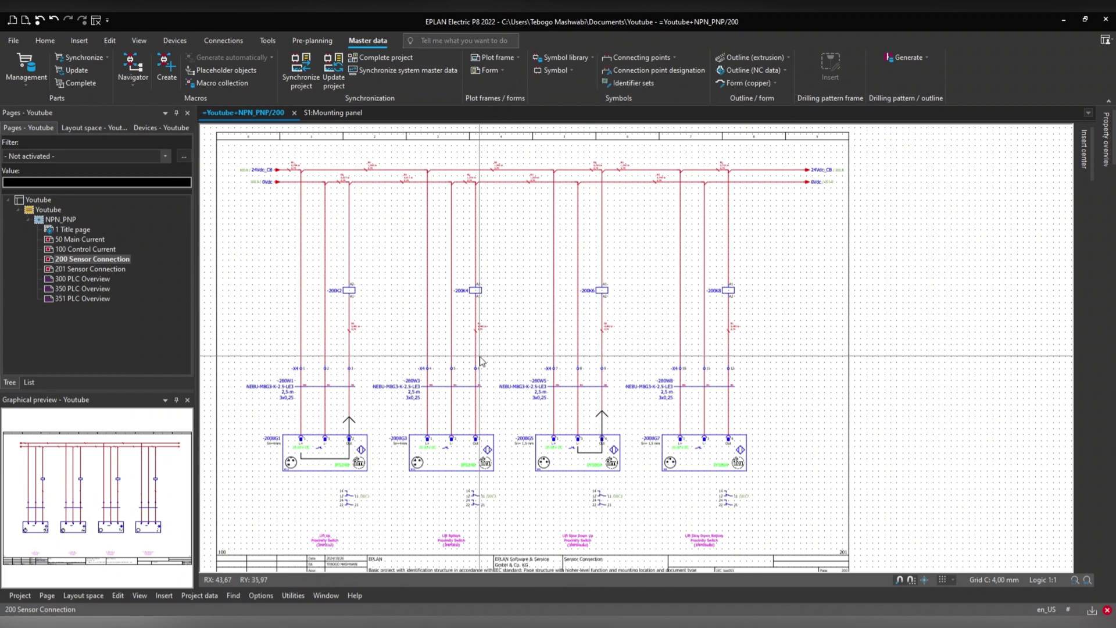
# - Follow the contact cross-reference of relay -200K2 below sensor -200BG1 to page 201 Sensor Connection
pyautogui.keyDown('ctrl'); pyautogui.scroll(3, 363, 490); pyautogui.keyUp('ctrl')
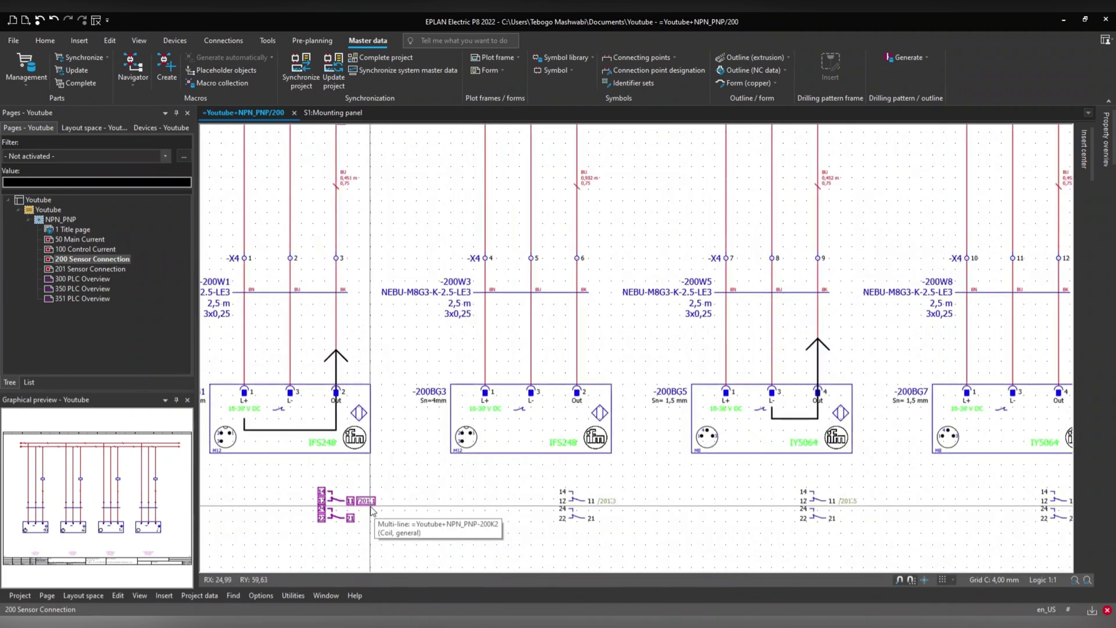
pyautogui.click(368, 506)
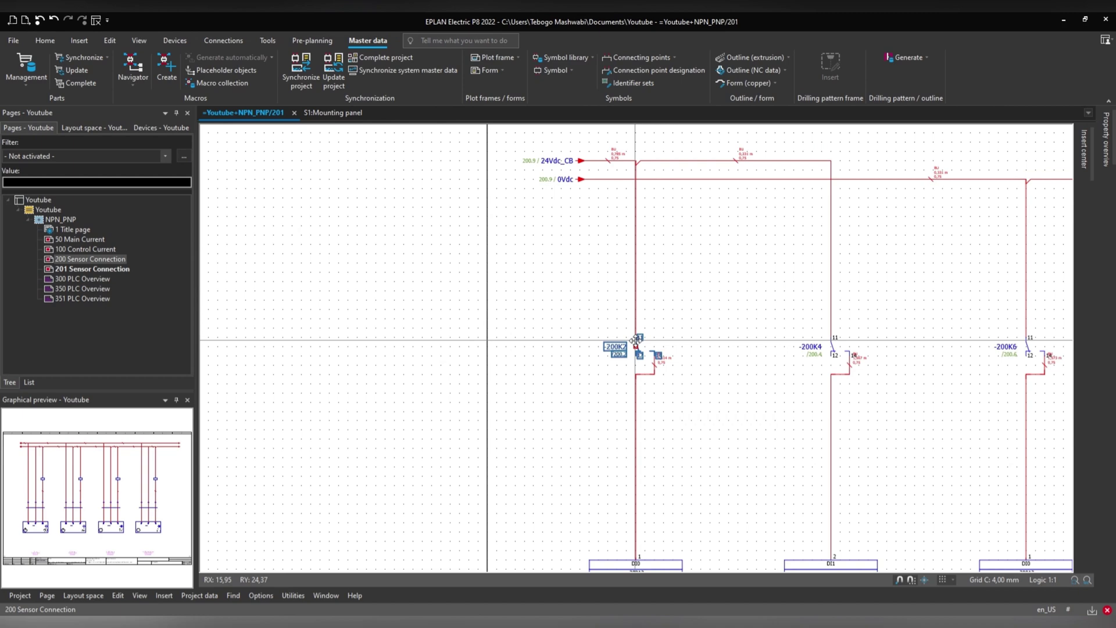
pyautogui.keyDown('ctrl'); pyautogui.scroll(-5, 658, 272); pyautogui.keyUp('ctrl')
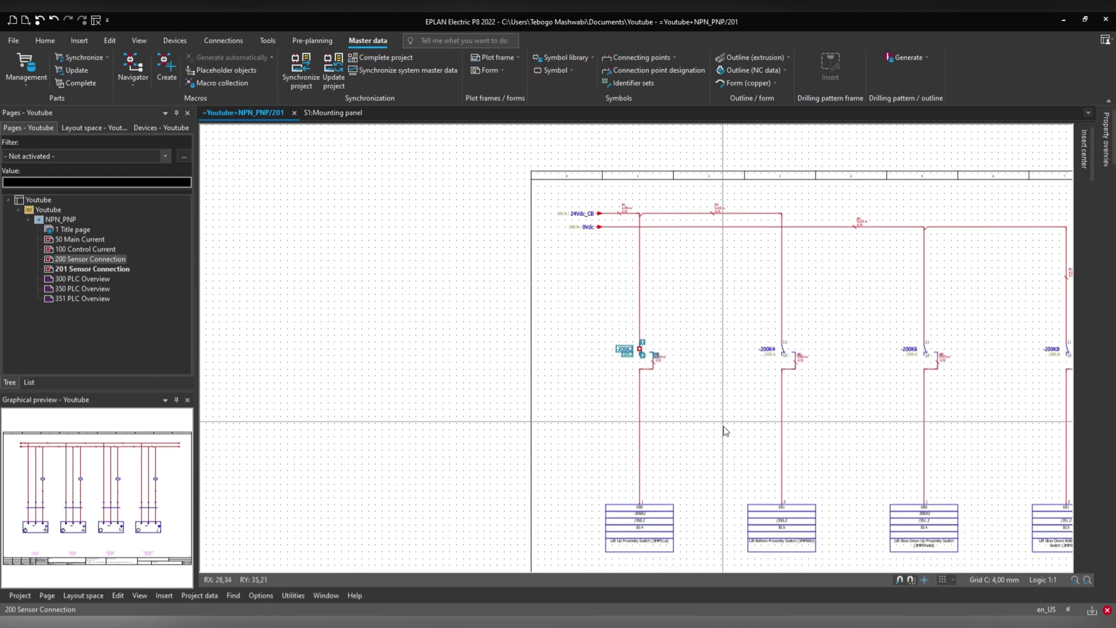
# - Select the -200K2 and -200K4 contacts with their PLC inputs, select the -200K6 and -200K8 circuits, and clear the selection
pyautogui.moveTo(672, 249); pyautogui.dragTo(418, 498)
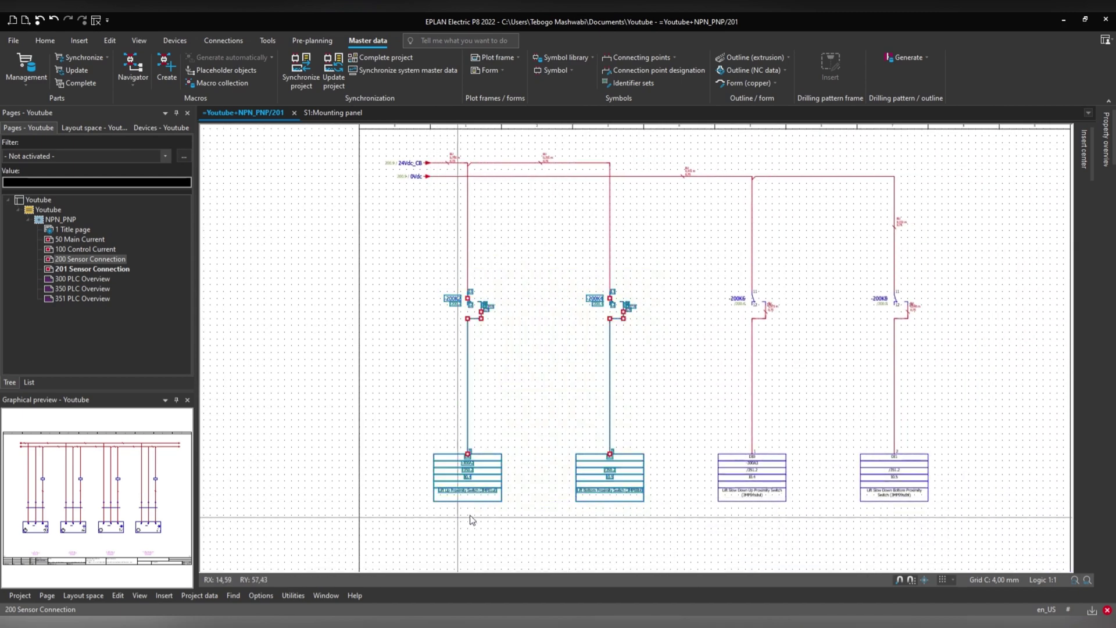
pyautogui.moveTo(523, 511); pyautogui.dragTo(435, 510, button='middle')
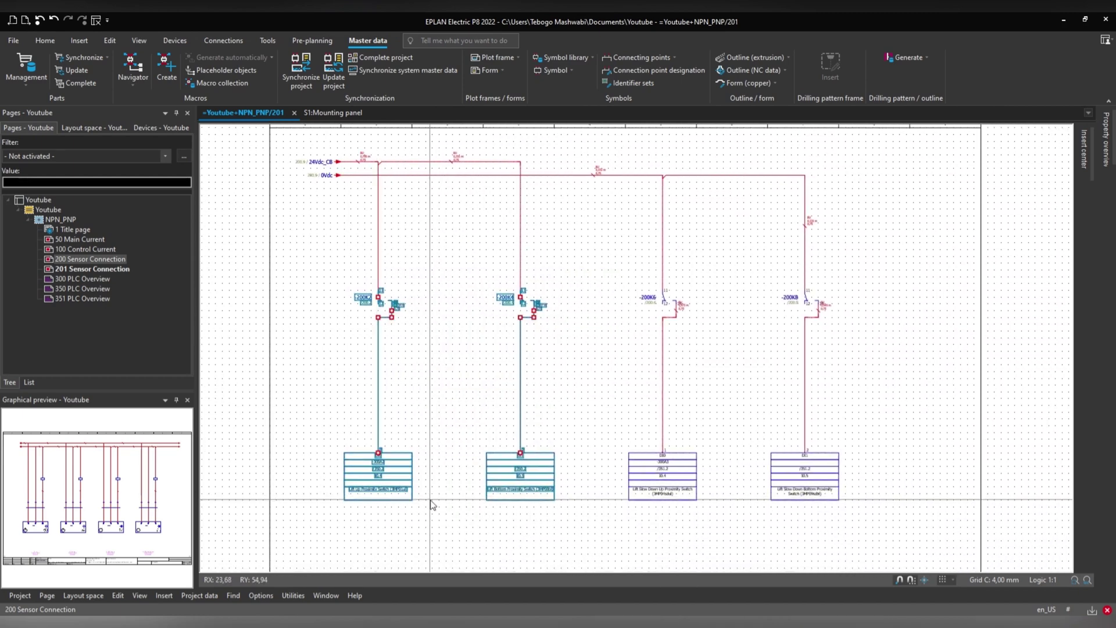
pyautogui.click(888, 278)
pyautogui.moveTo(887, 278); pyautogui.dragTo(590, 523)
pyautogui.click(442, 232)
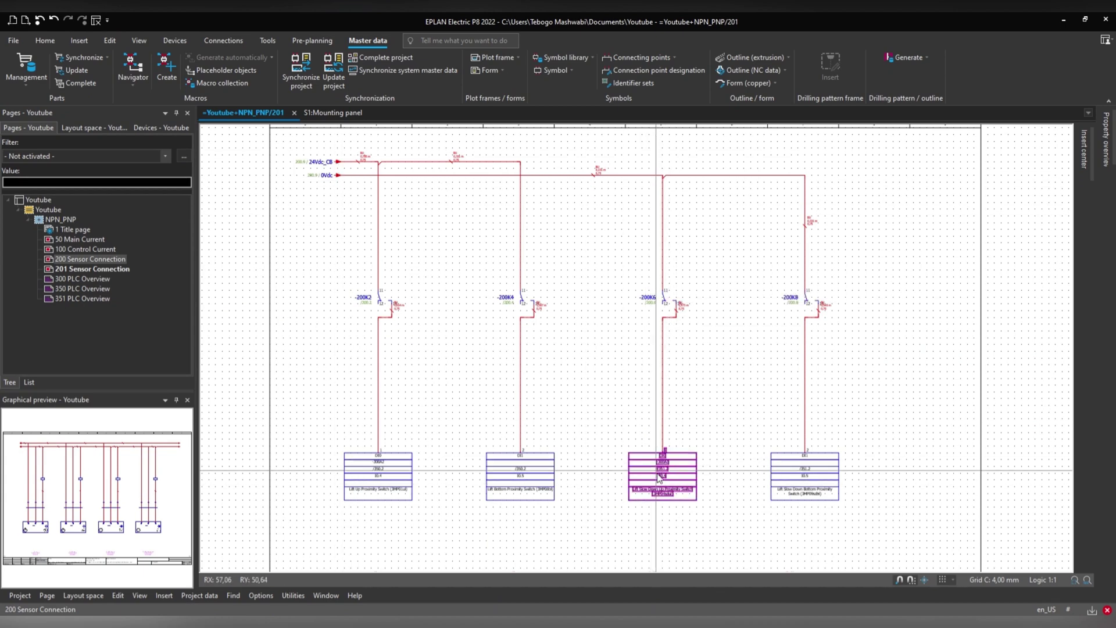
# - Switch to the NPN et200sp_di_8x24vdc_src manual in Acrobat to view the DI 8x24VDC SRC BA 3-wire connection diagram
pyautogui.moveTo(343, 618)
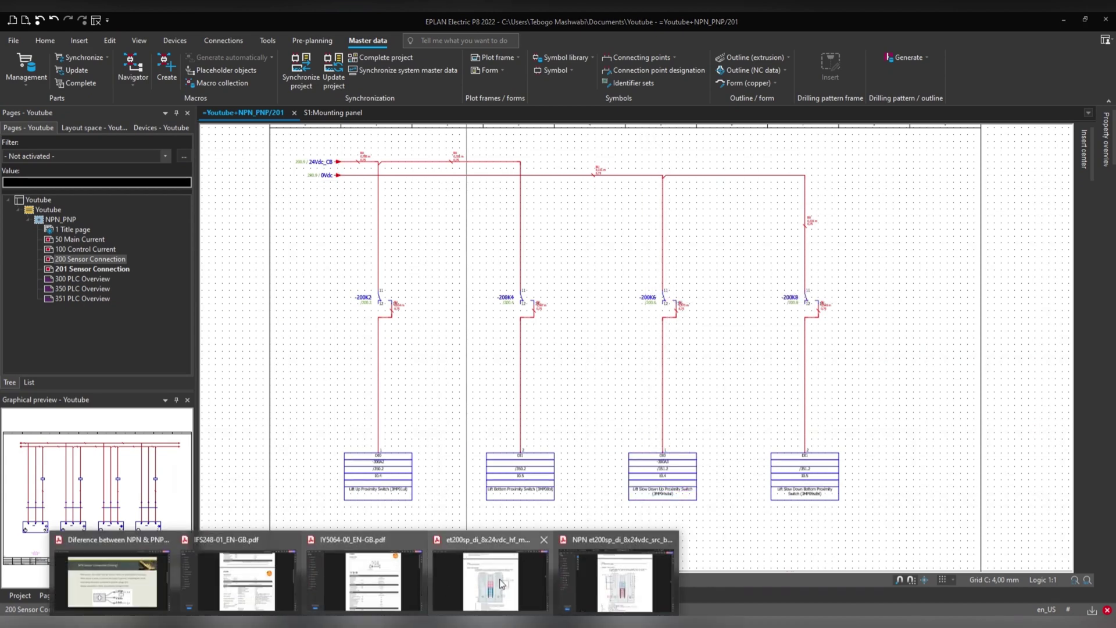
pyautogui.click(619, 575)
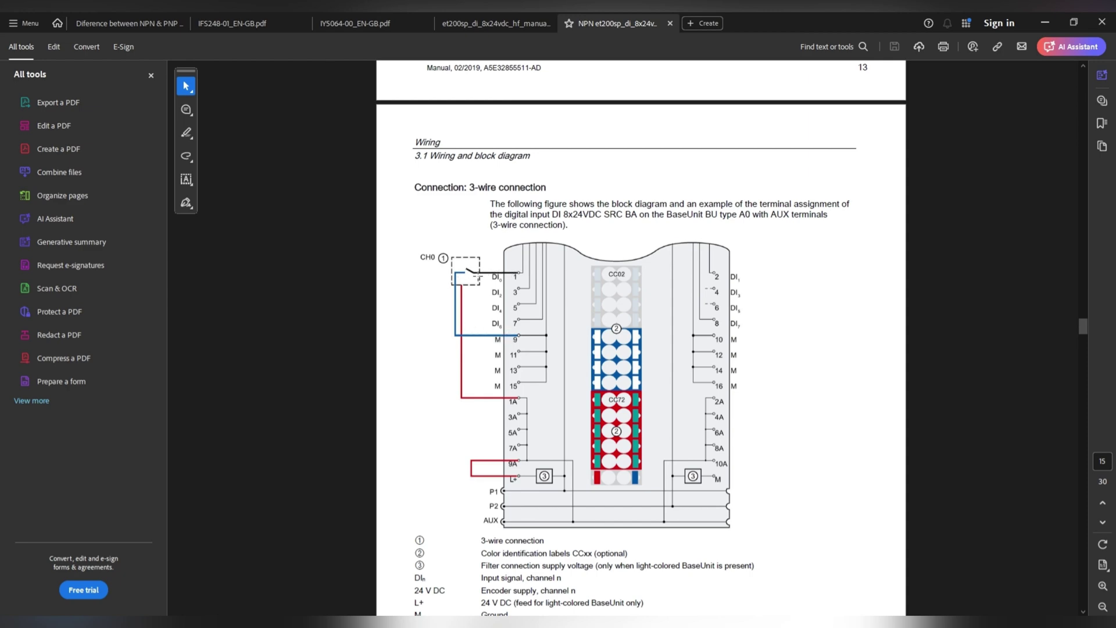
# - Select the -200K2 and -200K4 contacts on page 201 in EPLAN, and view the 3-wire wiring in the et200sp_di_8x24vdc_hf manual in Acrobat
pyautogui.hotkey('alt', 'Tab')
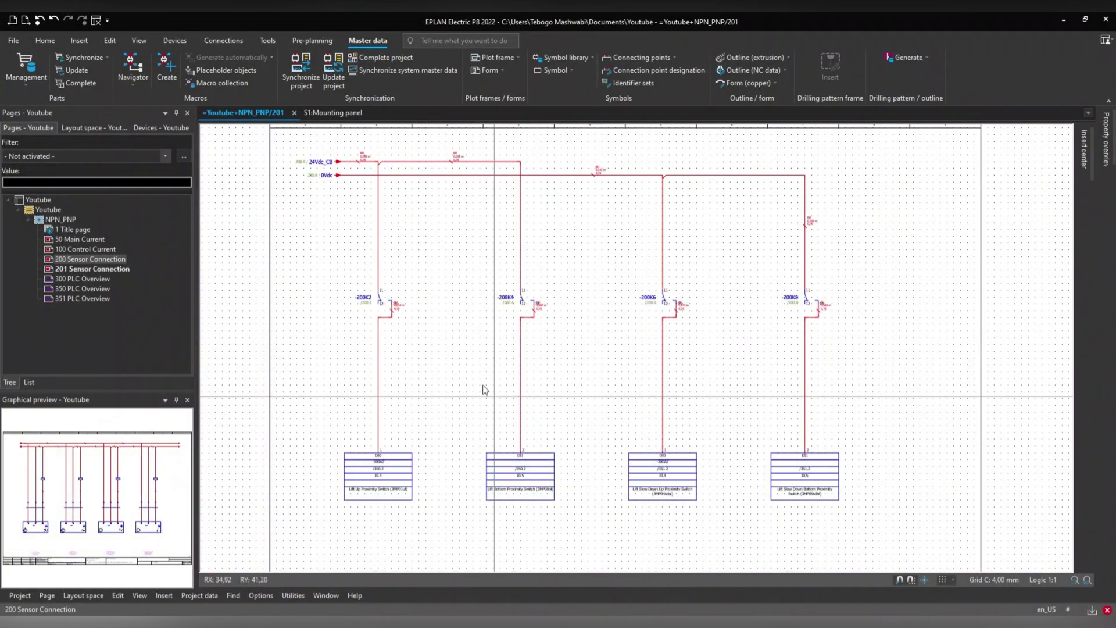
pyautogui.moveTo(572, 254); pyautogui.dragTo(334, 365)
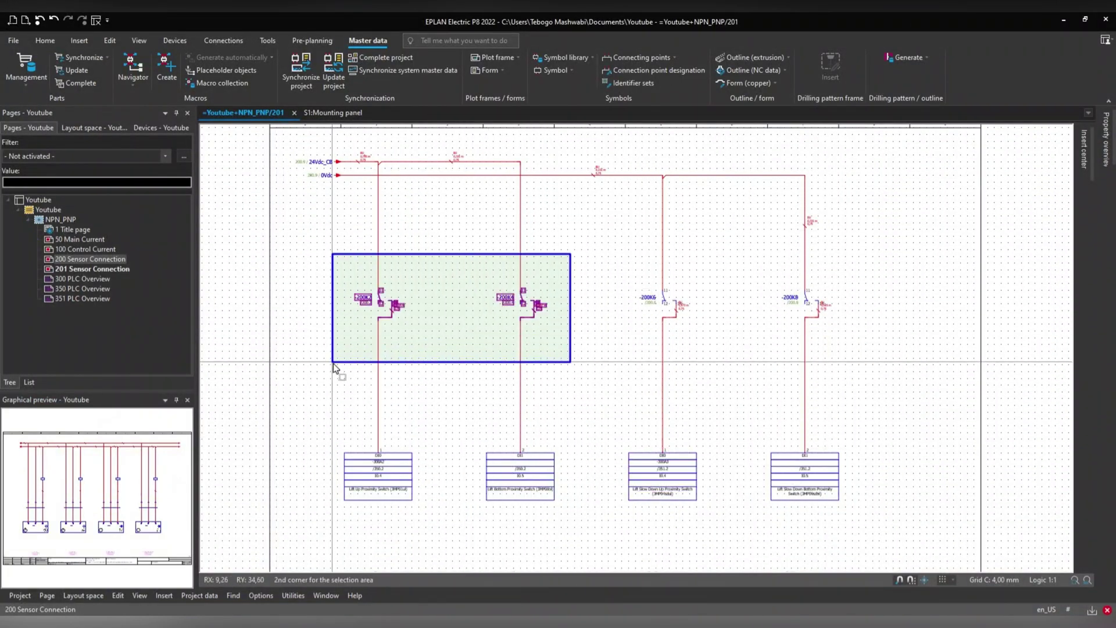
pyautogui.click(335, 367)
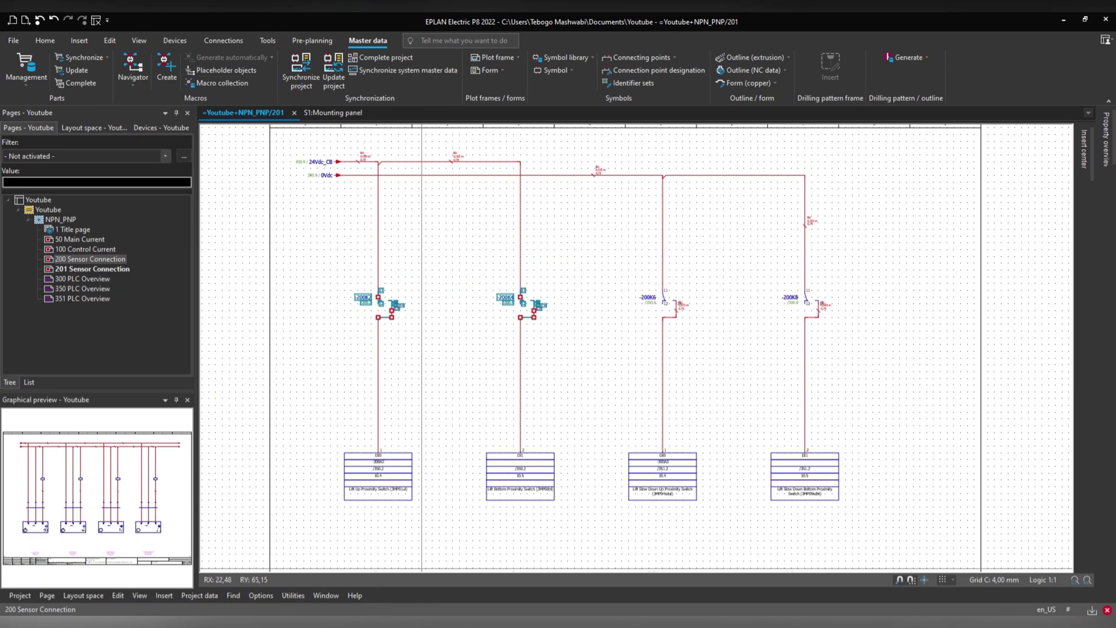
pyautogui.click(490, 585)
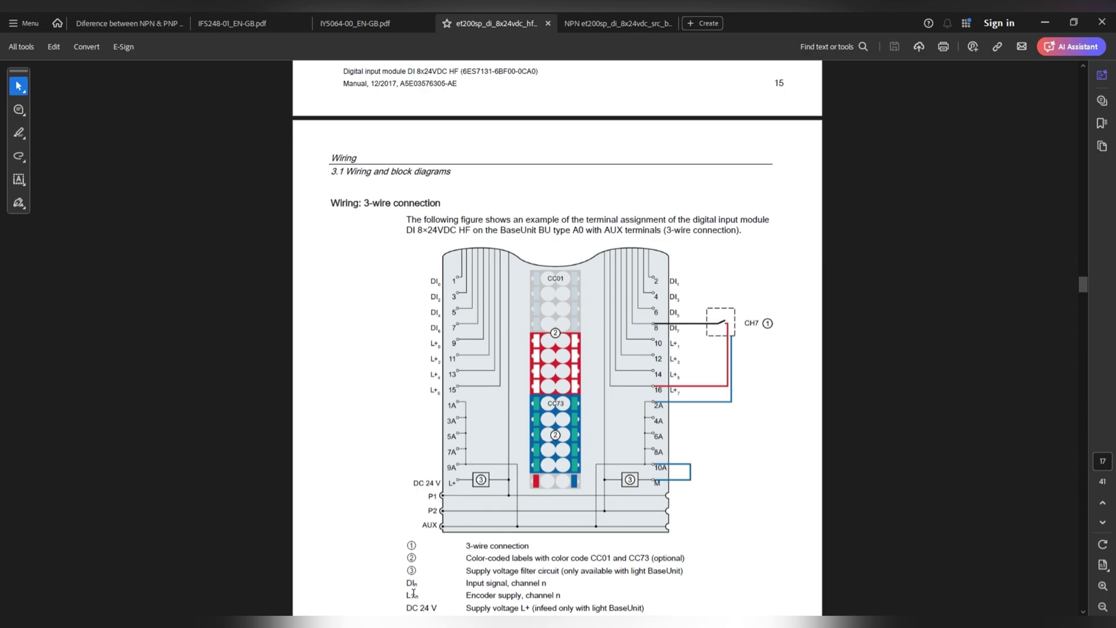
# - Switch back to EPLAN, select the four proximity switch description texts below the PLC inputs on page 201, and clear the selection
pyautogui.hotkey('alt', 'Tab')
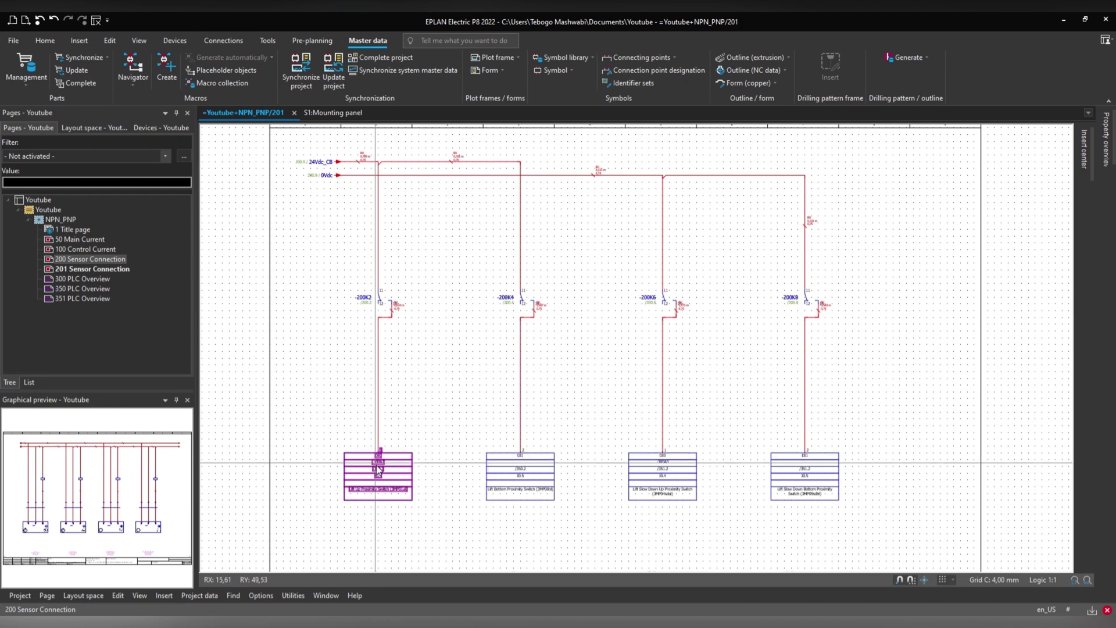
pyautogui.moveTo(657, 507); pyautogui.dragTo(558, 516, button='middle')
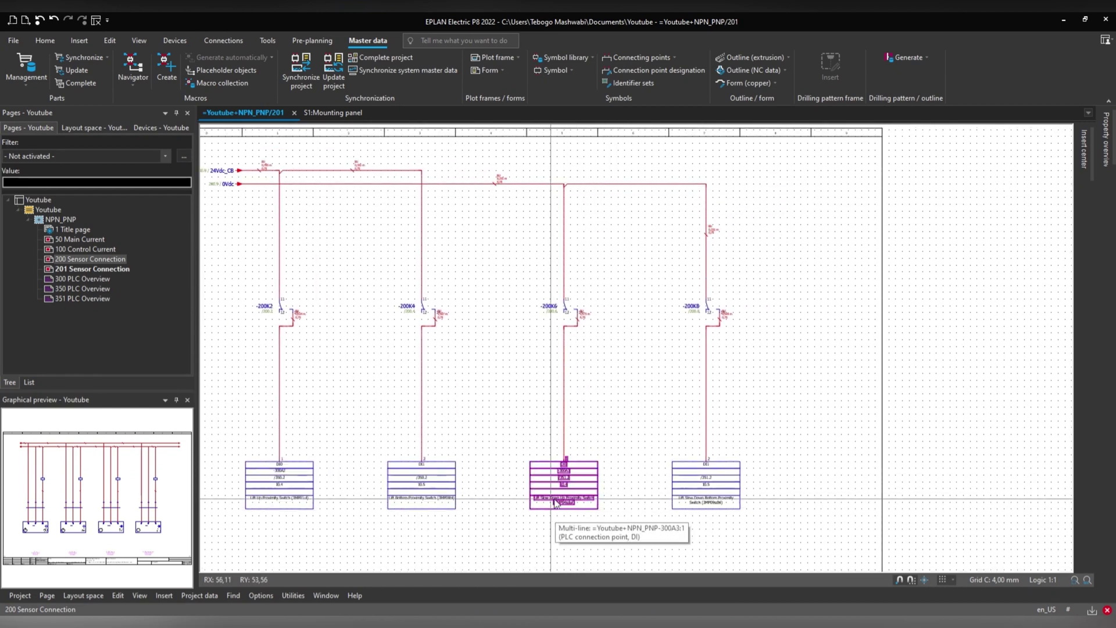
pyautogui.moveTo(573, 491); pyautogui.dragTo(597, 392, button='middle')
pyautogui.moveTo(802, 499); pyautogui.dragTo(294, 445)
pyautogui.moveTo(294, 444); pyautogui.dragTo(296, 500, button='middle')
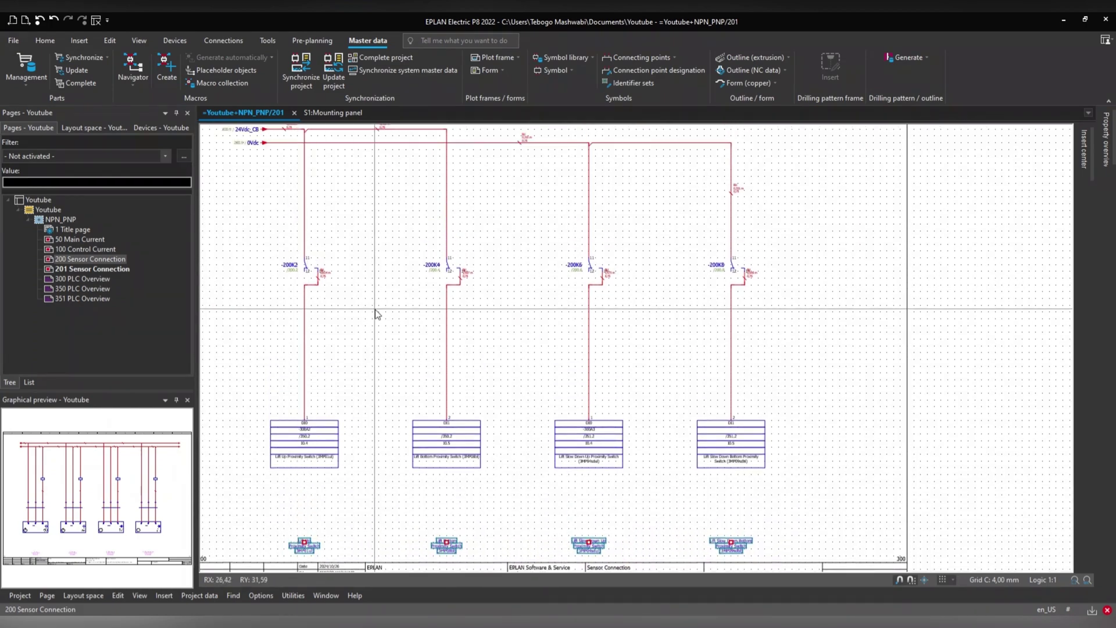
pyautogui.click(346, 295)
pyautogui.scroll(1, 374, 369)
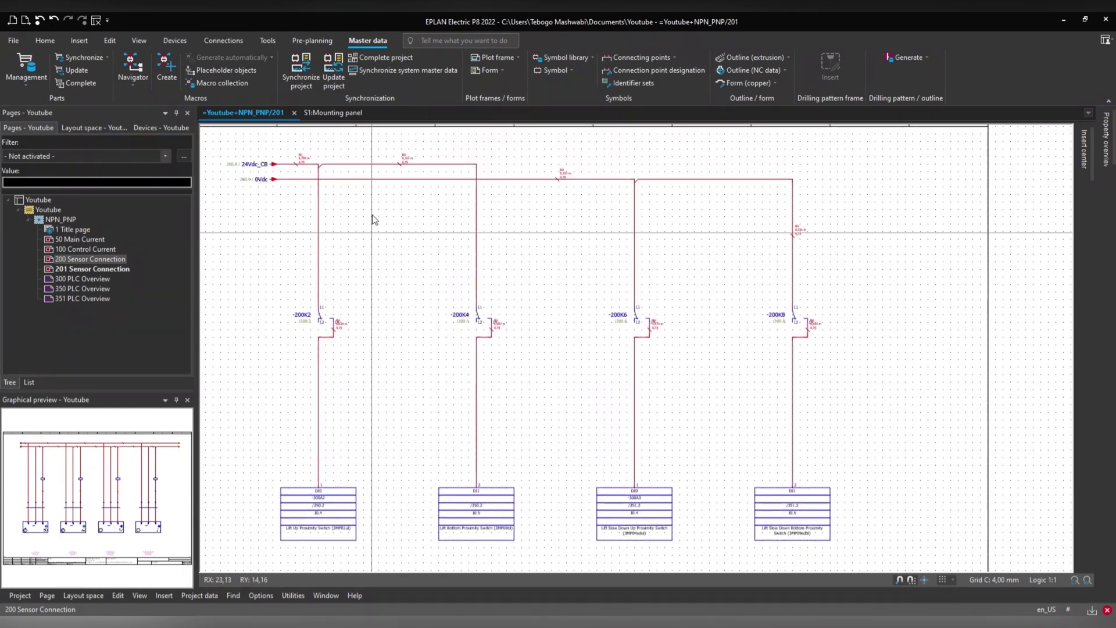
# - Open the S1:Mounting panel layout and highlight devices 50F1, 50F4, 50F7, 50G7 and 100G1 one at a time
pyautogui.click(347, 112)
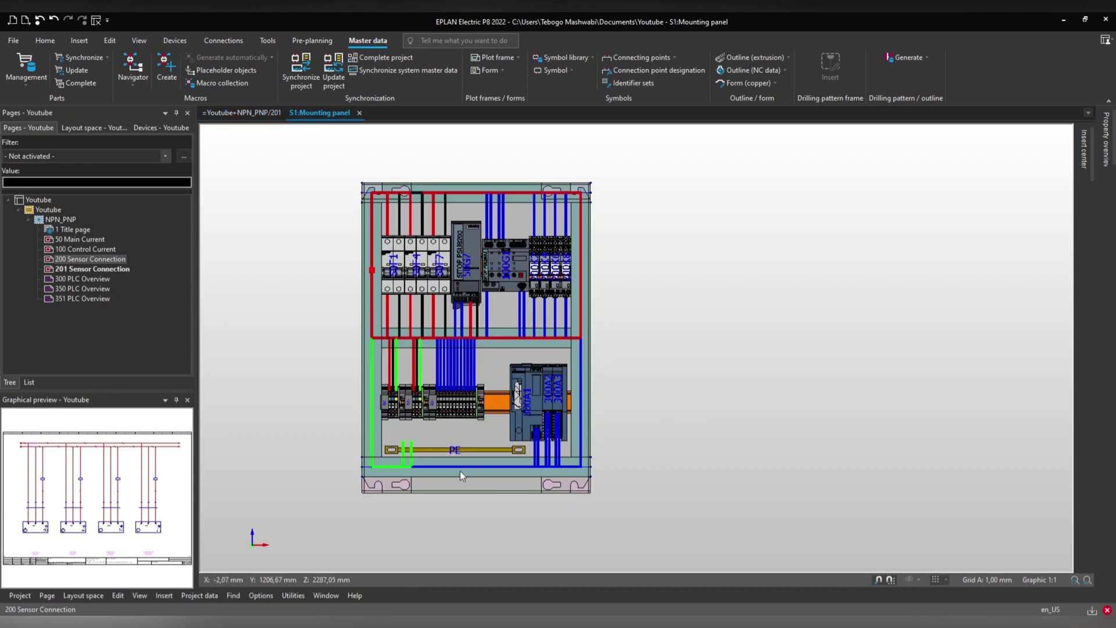
pyautogui.scroll(3, 457, 443)
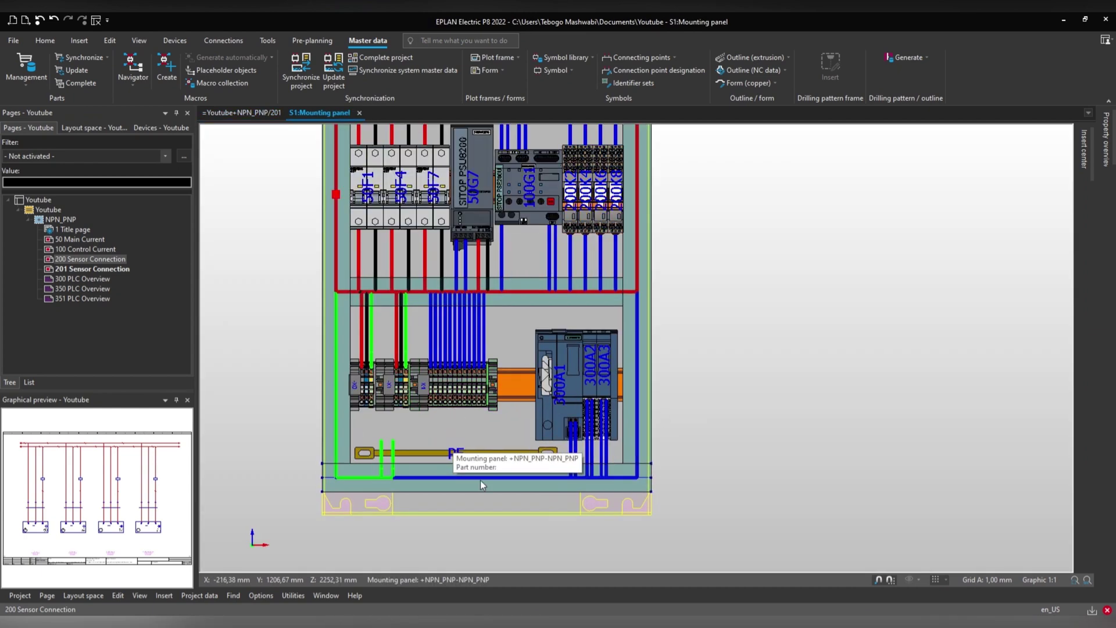
pyautogui.moveTo(705, 158); pyautogui.dragTo(723, 257, button='middle')
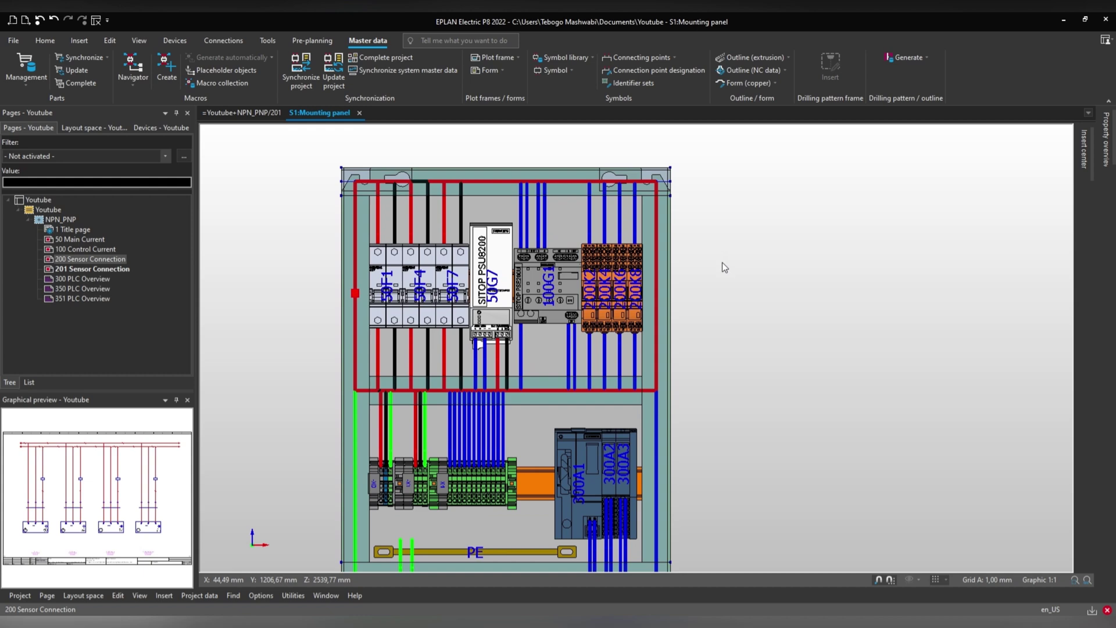
pyautogui.scroll(1, 768, 364)
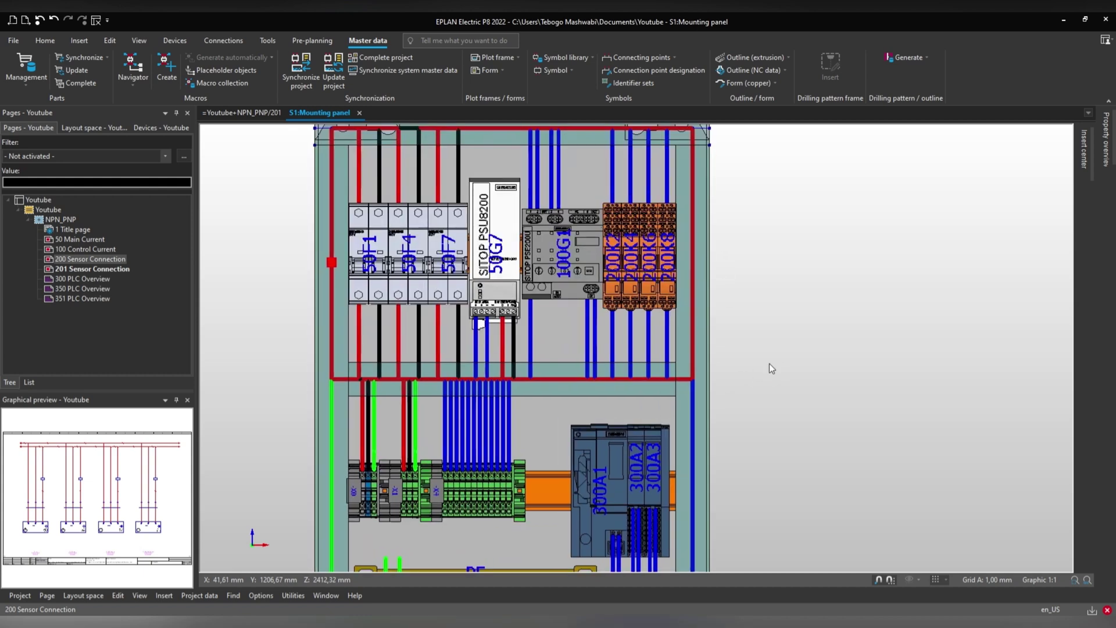
pyautogui.click(437, 267)
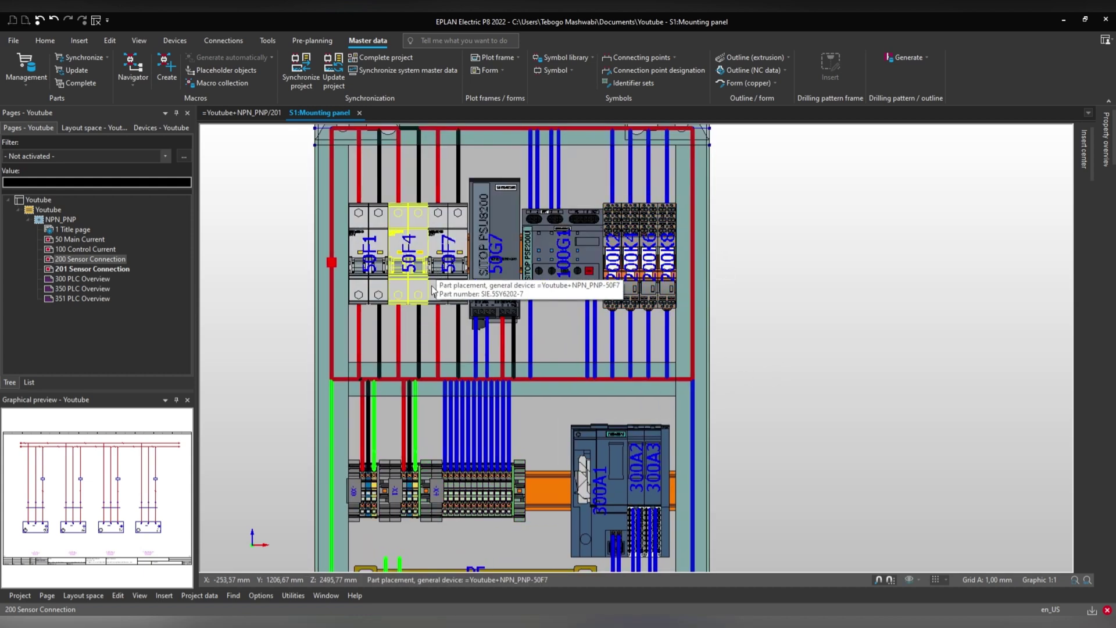
pyautogui.click(365, 277)
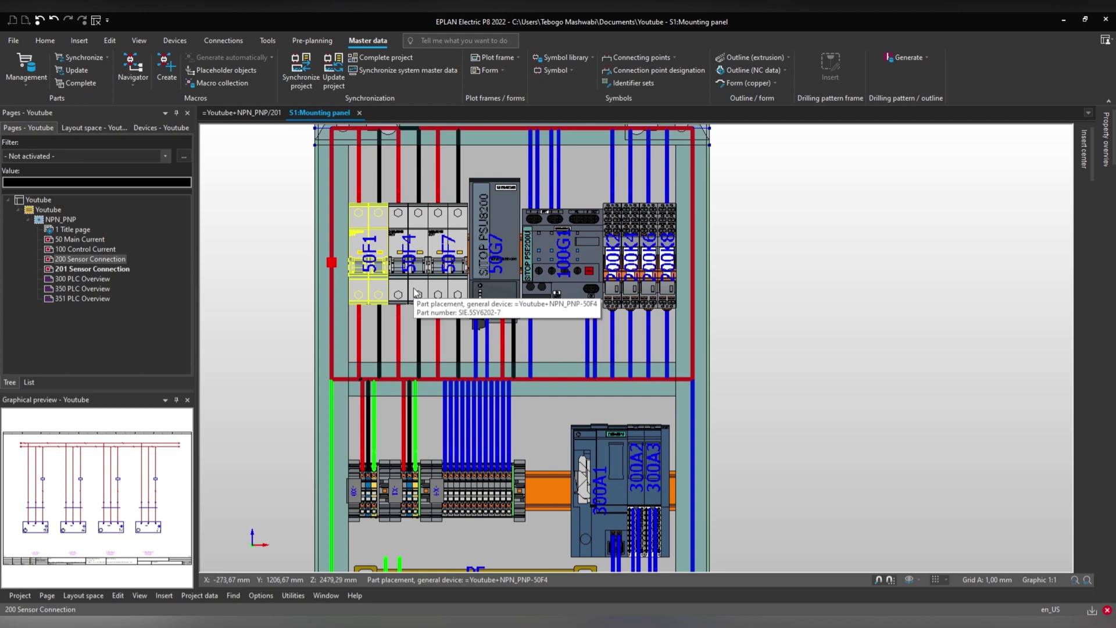
pyautogui.click(417, 293)
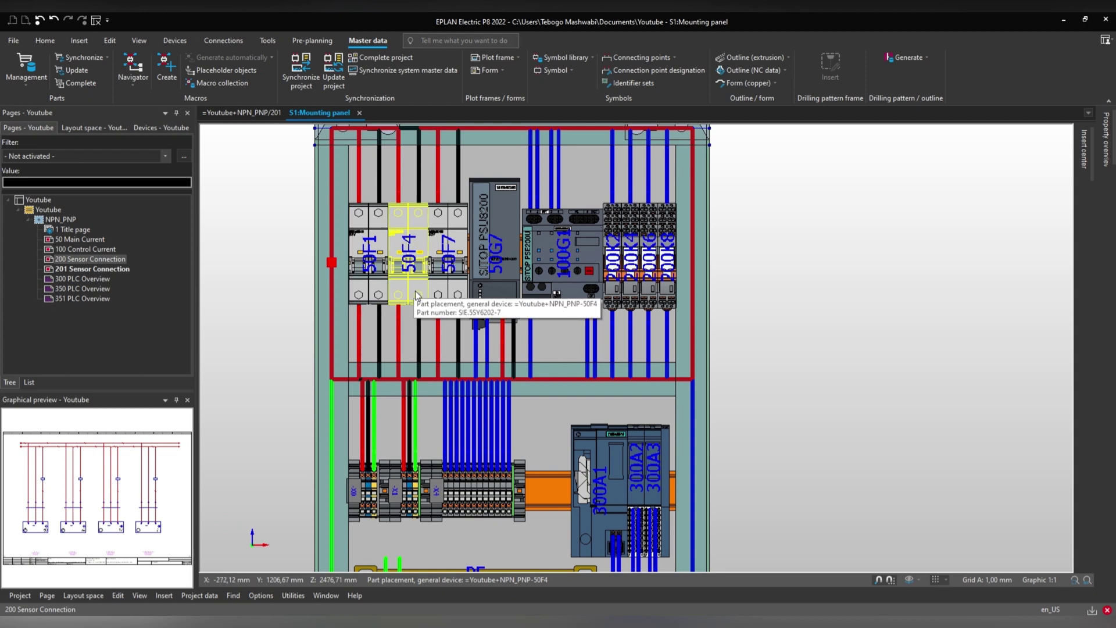
pyautogui.click(458, 294)
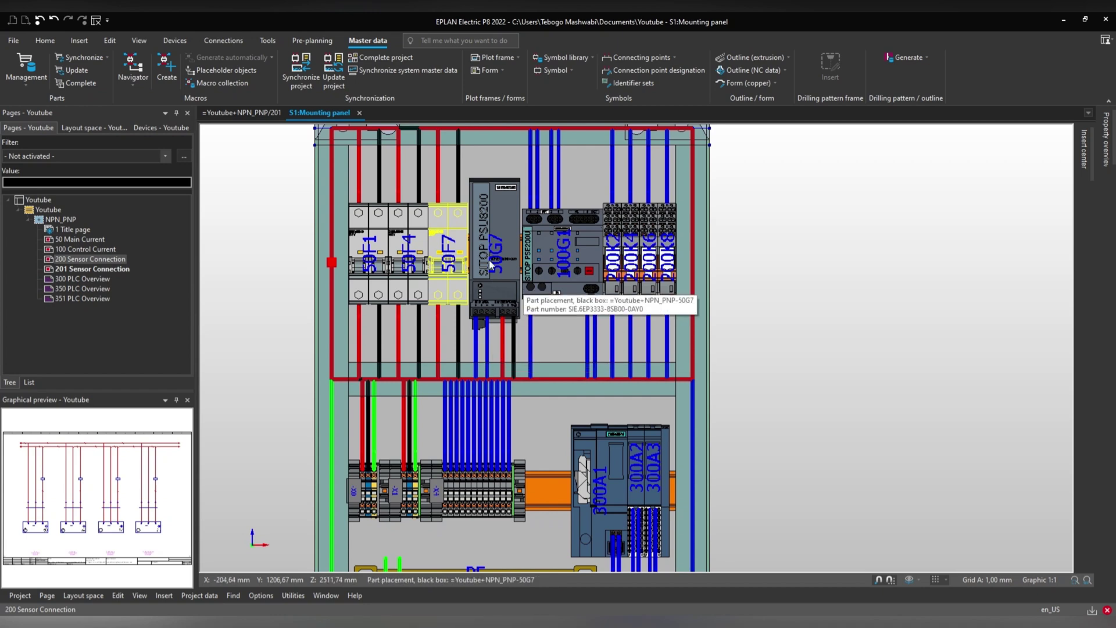
pyautogui.click(512, 250)
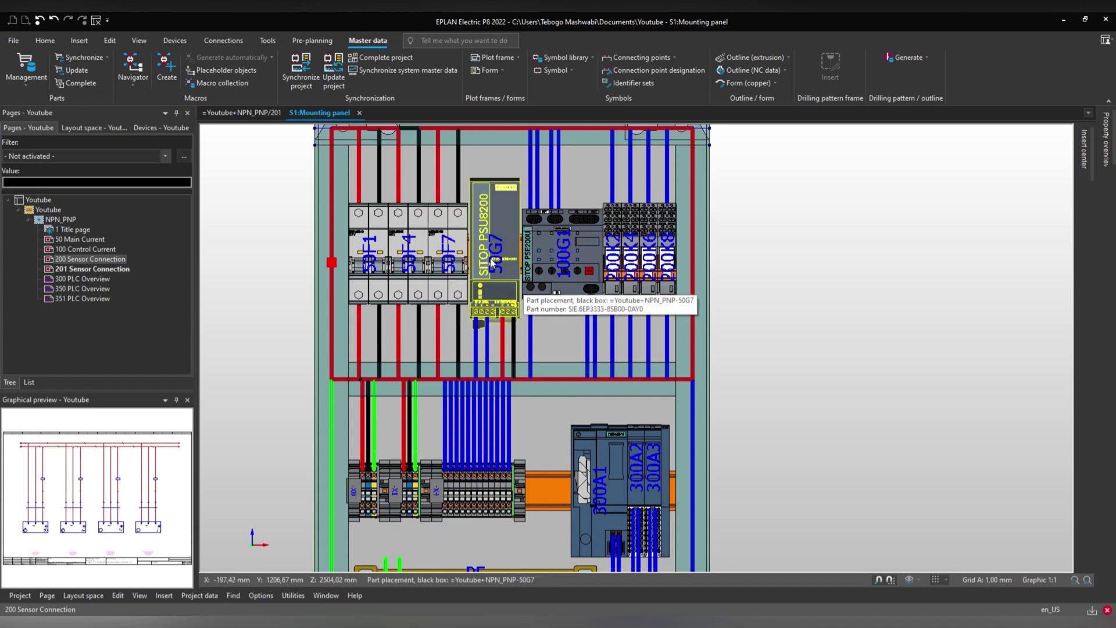
pyautogui.click(543, 262)
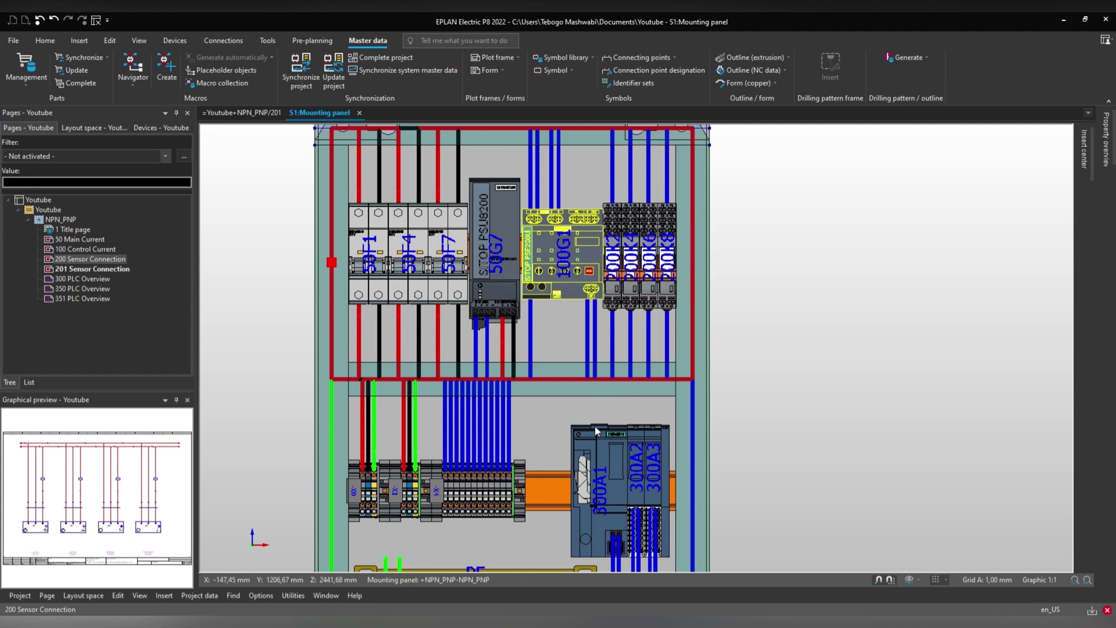
# - Examine PLC cards 300A2 and 300A3, relays 200K2 to 200K8 and terminal strip X4 on the mounting panel
pyautogui.click(648, 352)
pyautogui.moveTo(643, 470); pyautogui.dragTo(584, 401, button='middle')
pyautogui.click(584, 401)
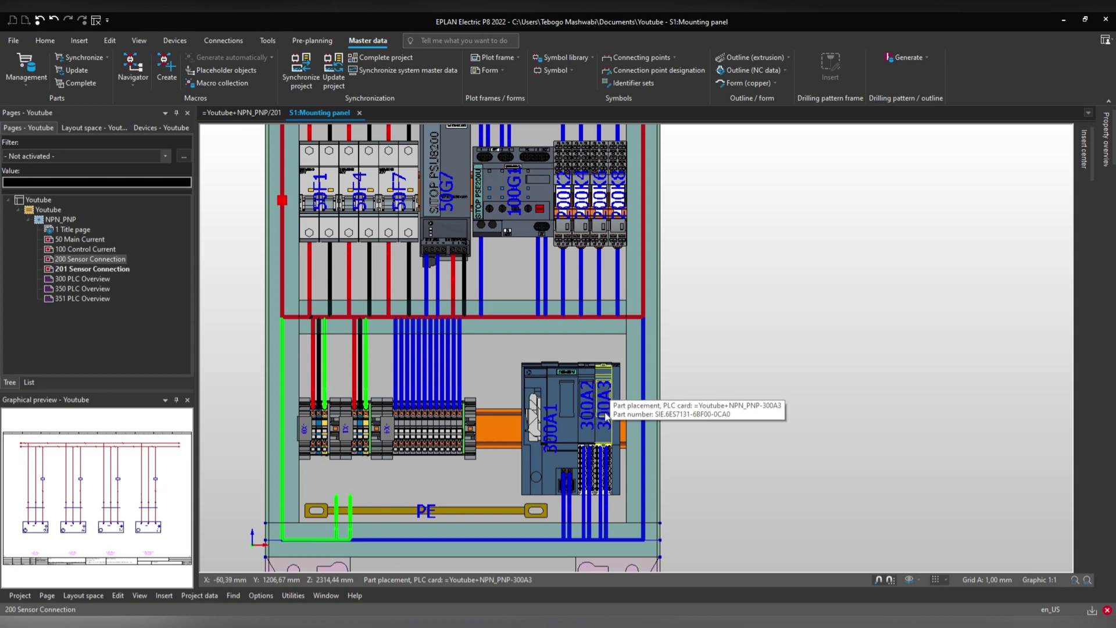
pyautogui.moveTo(605, 389); pyautogui.dragTo(609, 447, button='middle')
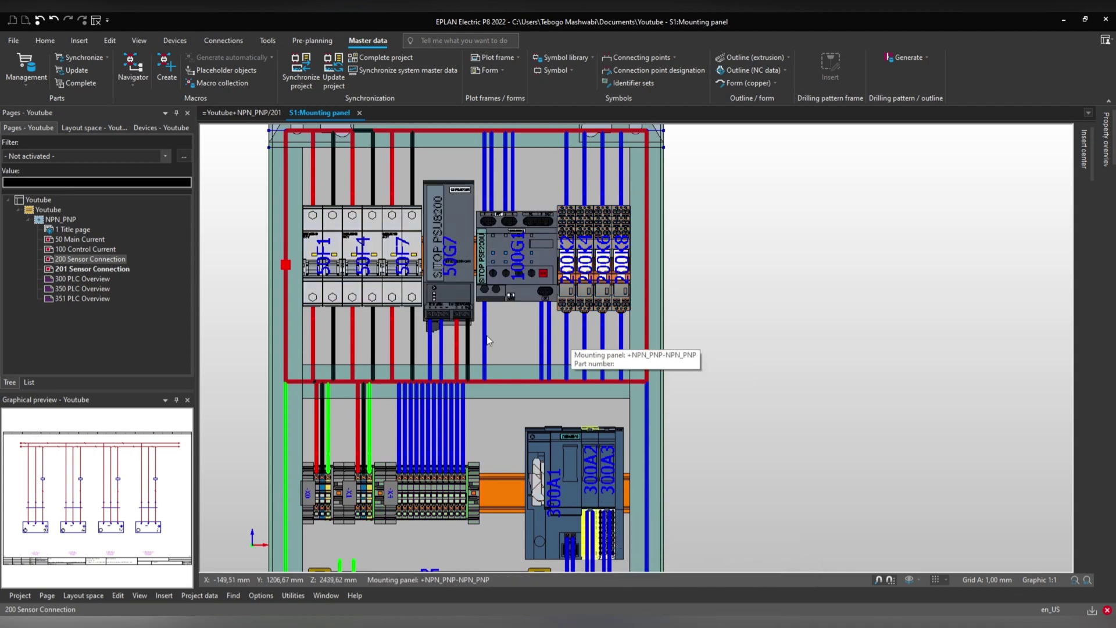
pyautogui.click(590, 292)
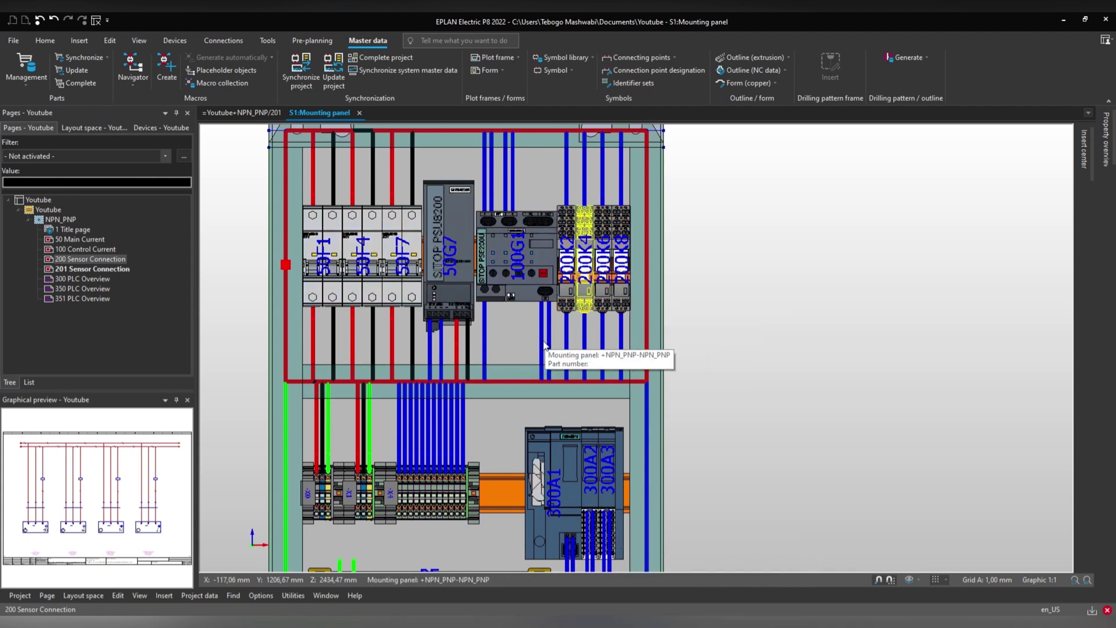
pyautogui.scroll(-1, 701, 420)
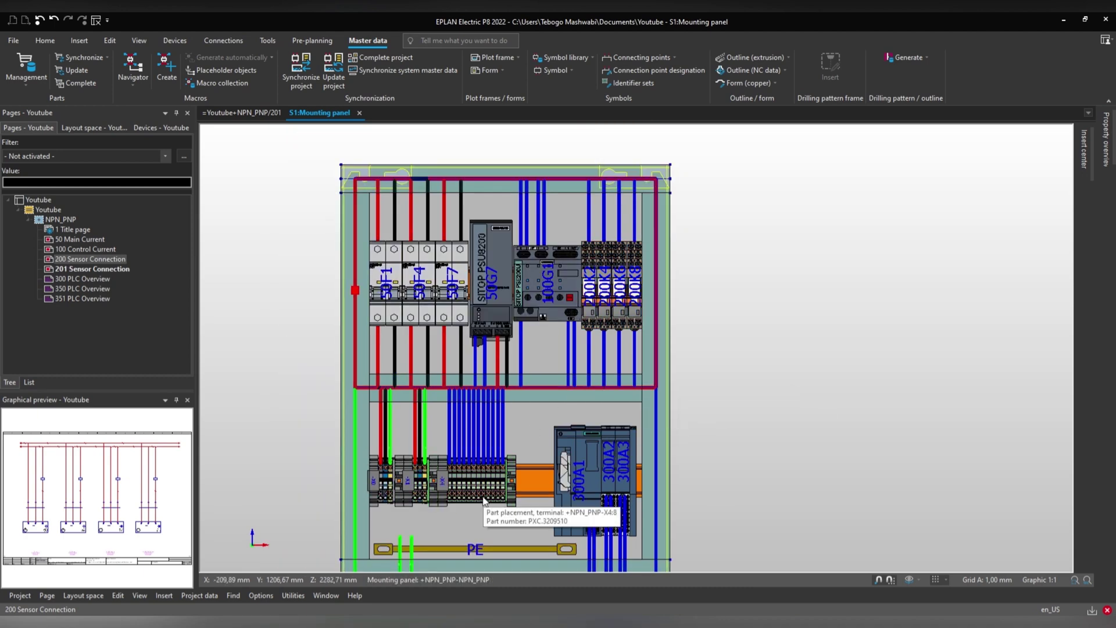
pyautogui.scroll(-1, 398, 412)
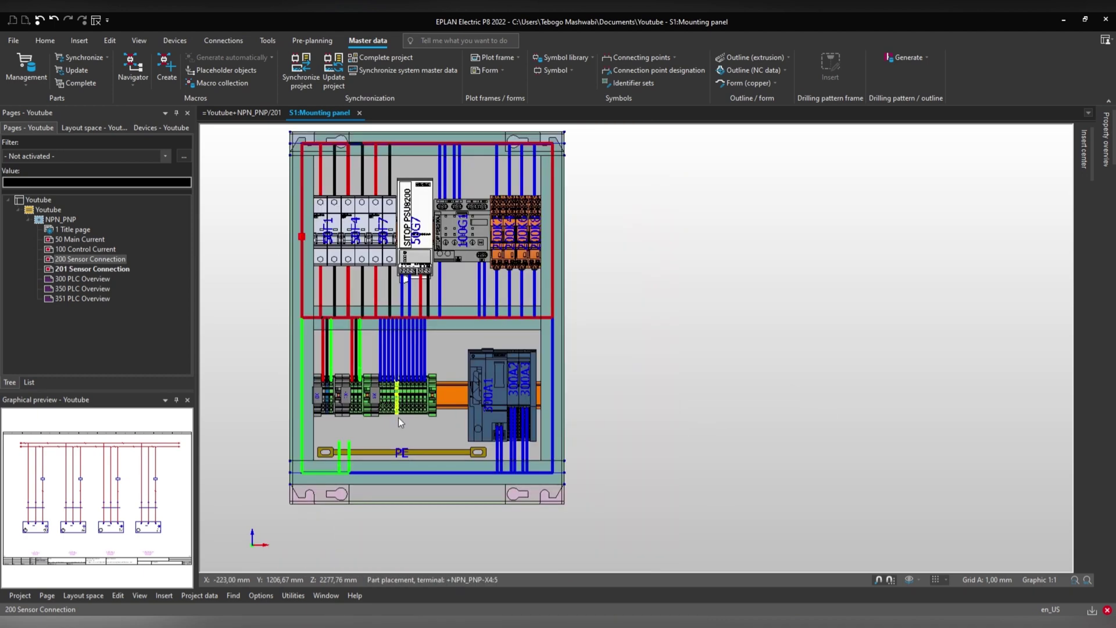
# - Show the project's layout space structure, and return to page 201 Sensor Connection with the page tree displayed
pyautogui.click(96, 130)
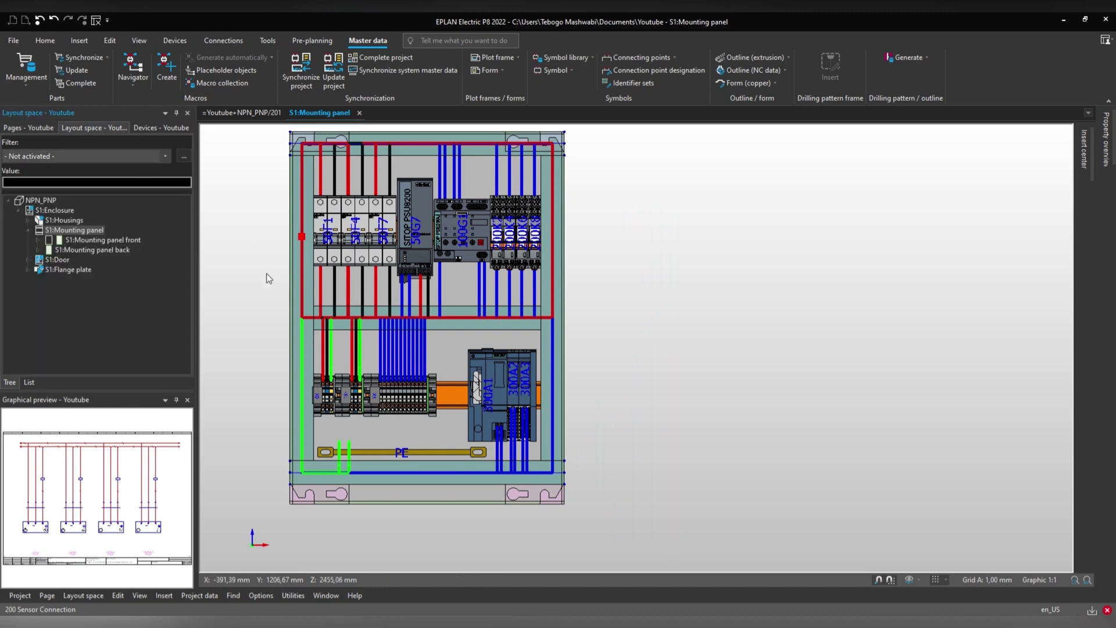
pyautogui.click(259, 111)
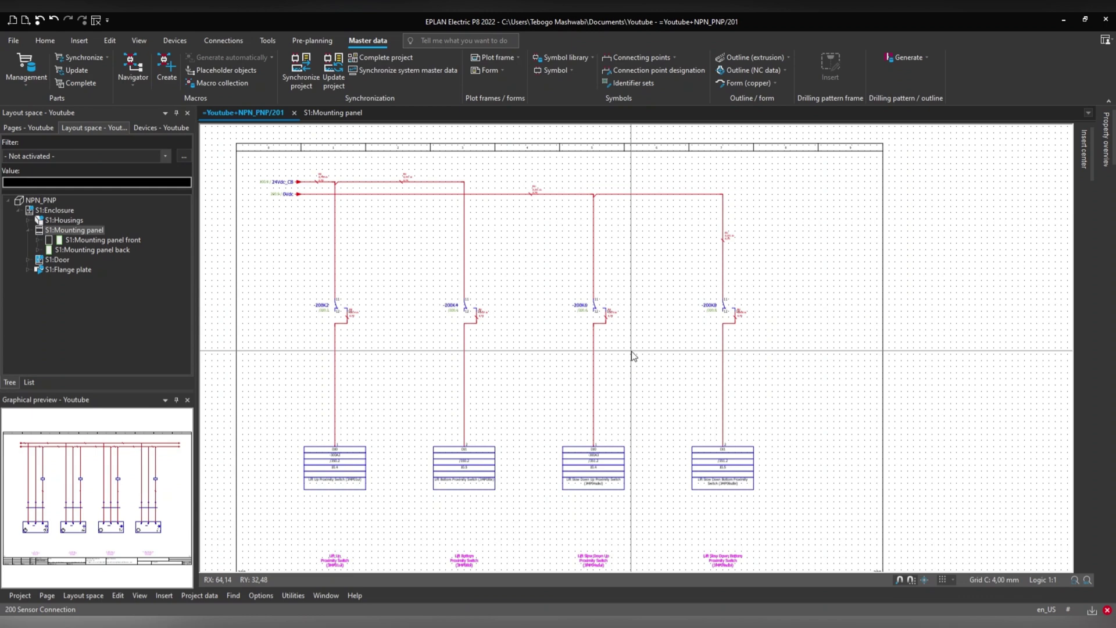
pyautogui.press('F12')
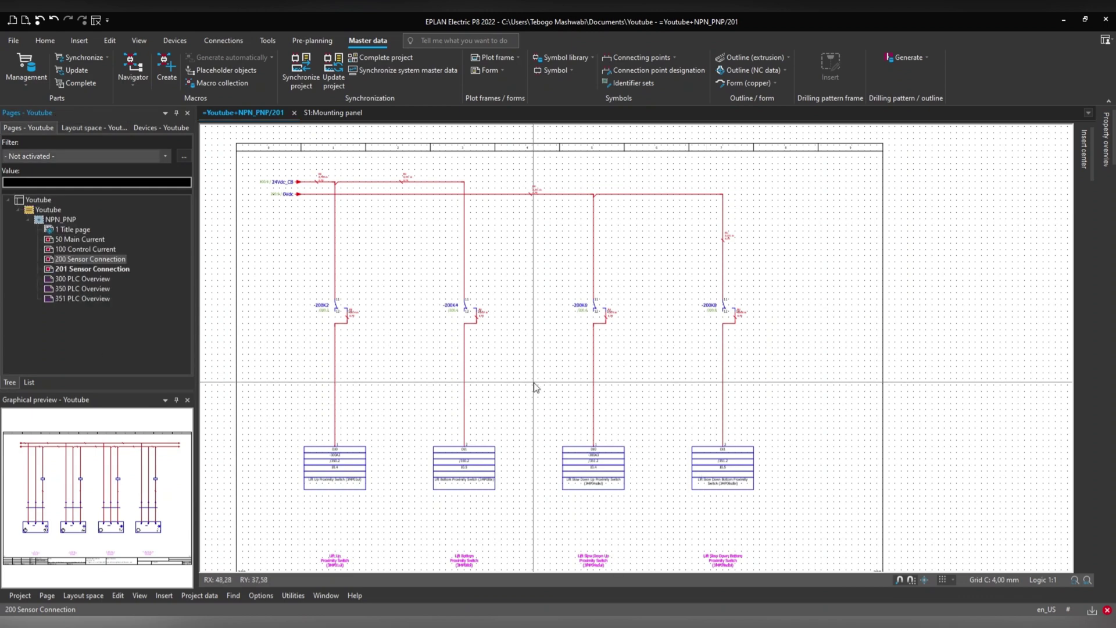